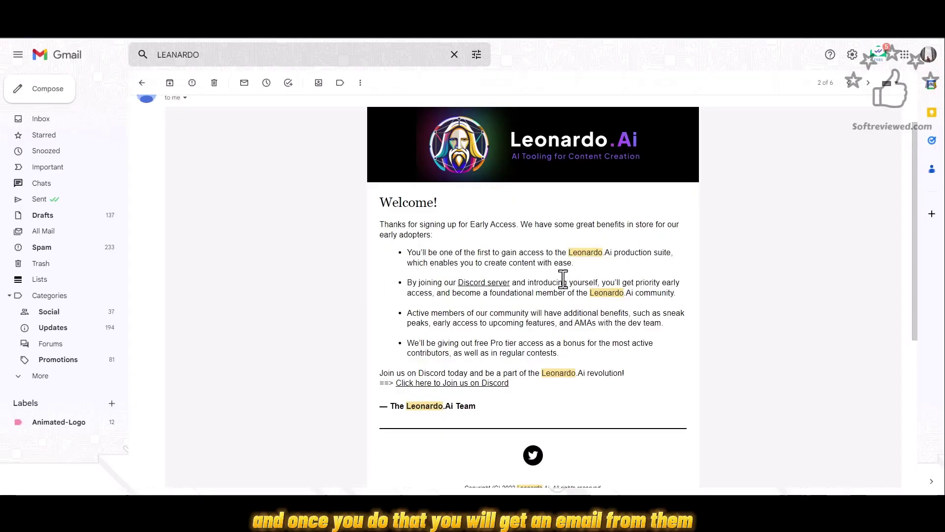
Read the Leonardo.Ai welcome email, including its early access benefits and Discord invitation
{"action": "scroll", "coordinate": [563, 279], "scroll_direction": "down", "scroll_amount": 2}
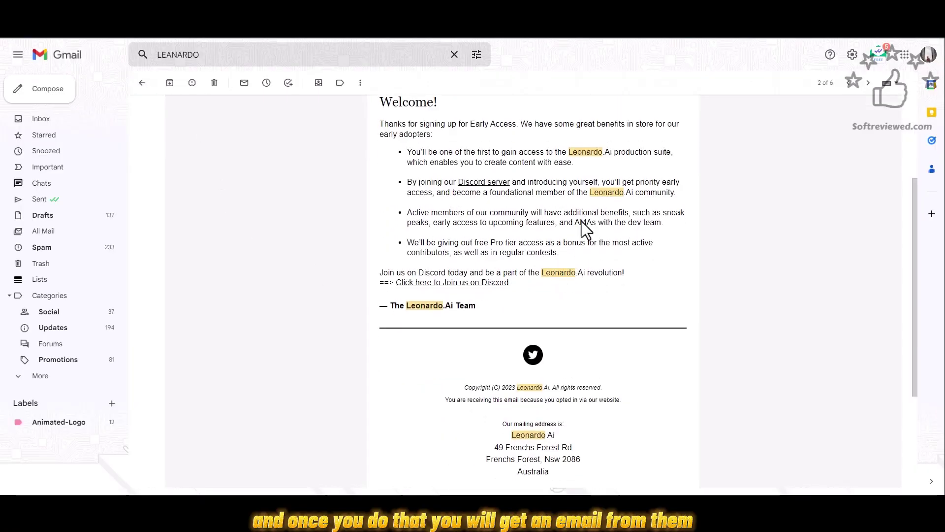
{"action": "scroll", "coordinate": [534, 239], "scroll_direction": "up", "scroll_amount": 1}
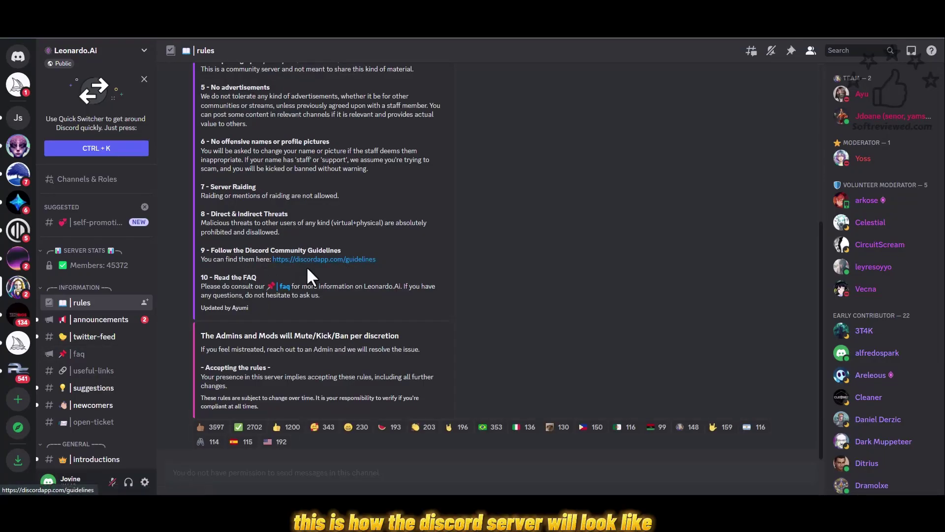
Read through the server rules in the Leonardo.Ai Discord server
{"action": "scroll", "coordinate": [307, 270], "scroll_direction": "up", "scroll_amount": 5}
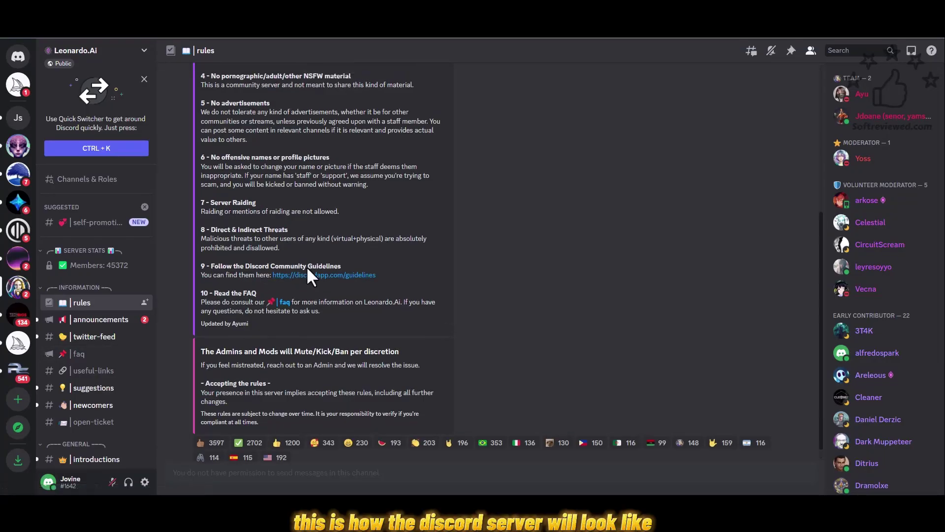
{"action": "scroll", "coordinate": [308, 270], "scroll_direction": "up", "scroll_amount": 1}
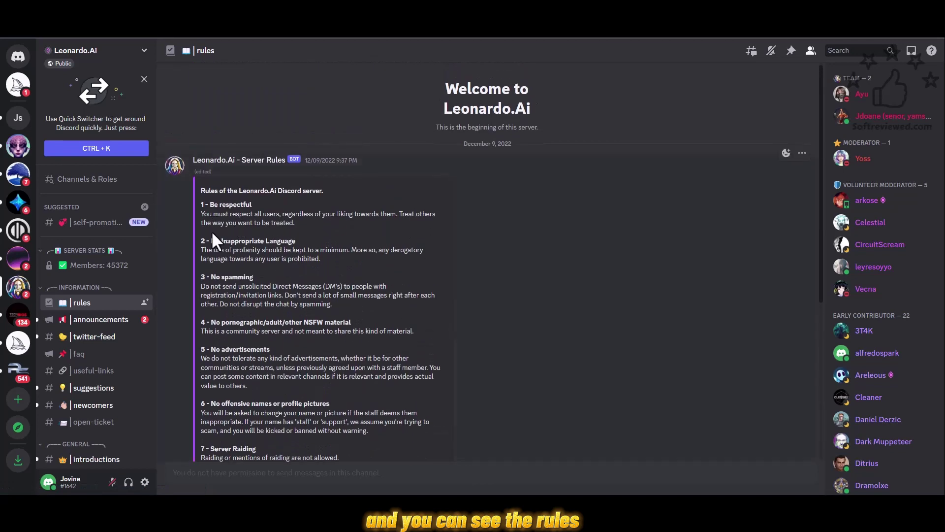
{"action": "scroll", "coordinate": [262, 226], "scroll_direction": "down", "scroll_amount": 5}
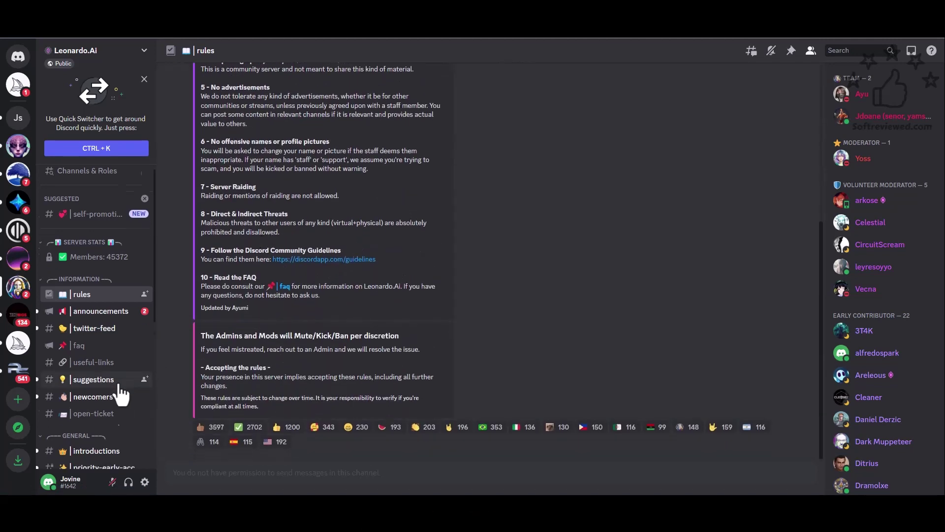
Open the introductions channel of the Leonardo.Ai Discord server and look through its messages
{"action": "scroll", "coordinate": [130, 389], "scroll_direction": "down", "scroll_amount": 4}
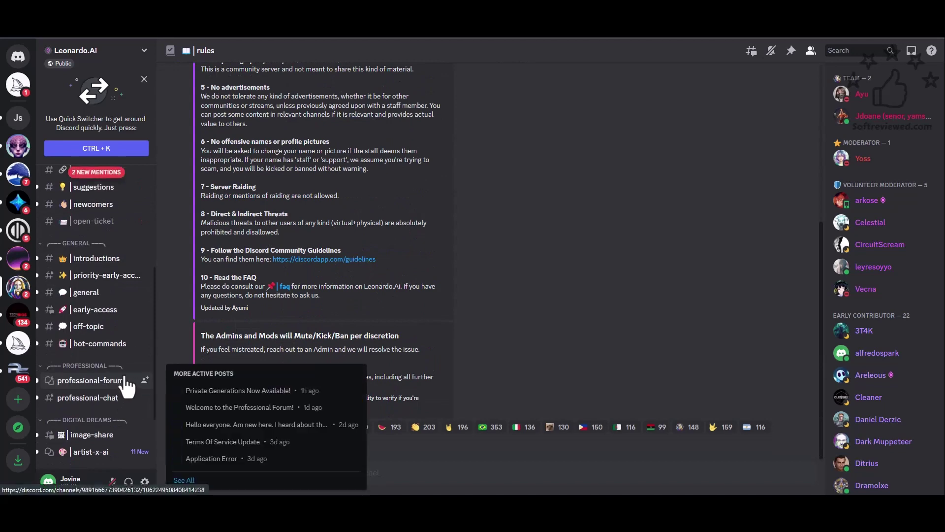
{"action": "left_click", "coordinate": [96, 265]}
{"action": "scroll", "coordinate": [315, 345], "scroll_direction": "down", "scroll_amount": 5}
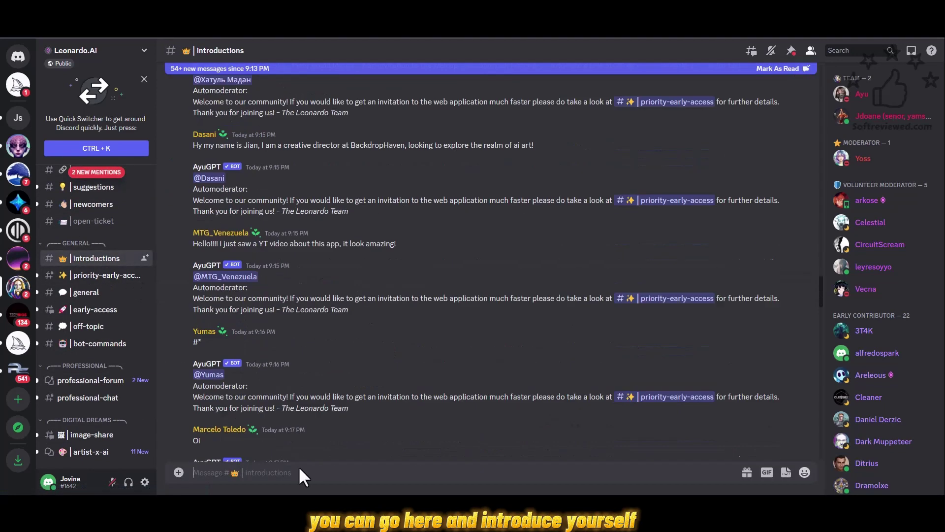
Open the faq channel and read its entries from the first post to the latest, covering pricing, image rights and access
{"action": "scroll", "coordinate": [123, 293], "scroll_direction": "up", "scroll_amount": 4}
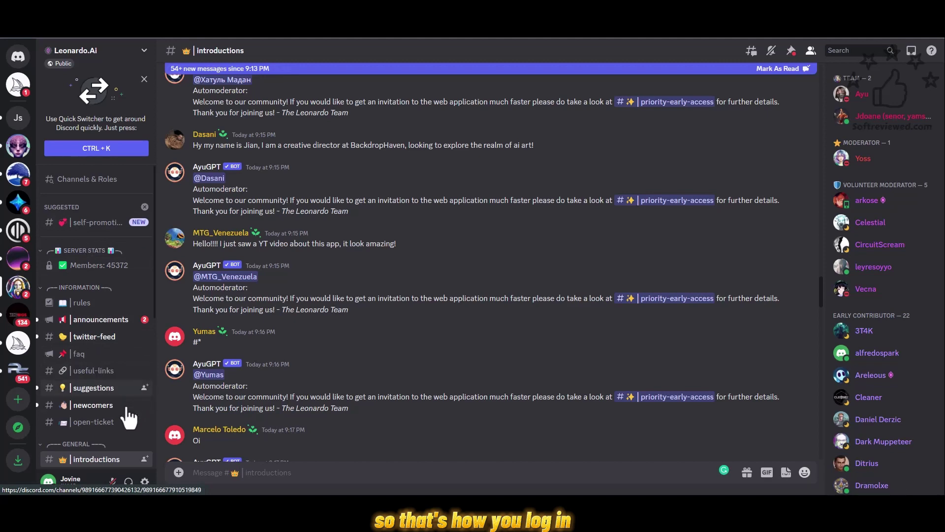
{"action": "left_click", "coordinate": [78, 353]}
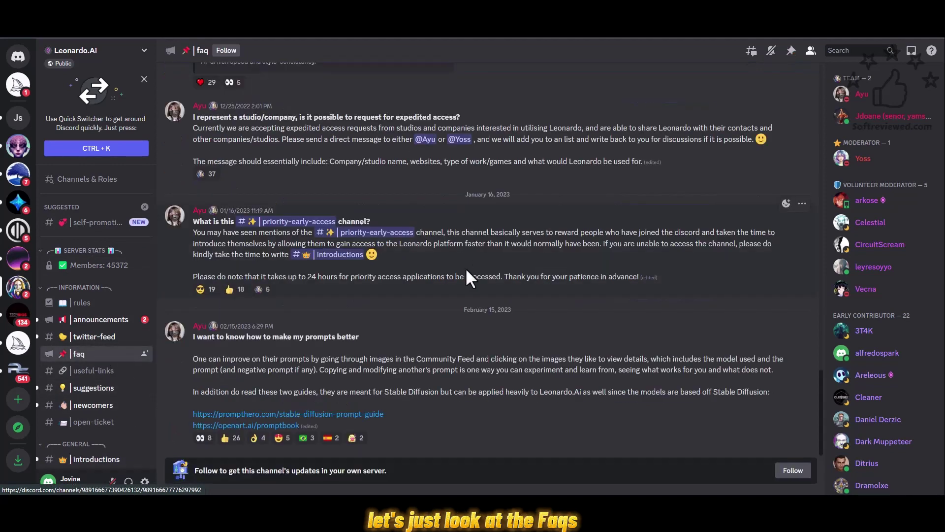
{"action": "scroll", "coordinate": [468, 273], "scroll_direction": "up", "scroll_amount": 15}
{"action": "scroll", "coordinate": [465, 268], "scroll_direction": "up", "scroll_amount": 4}
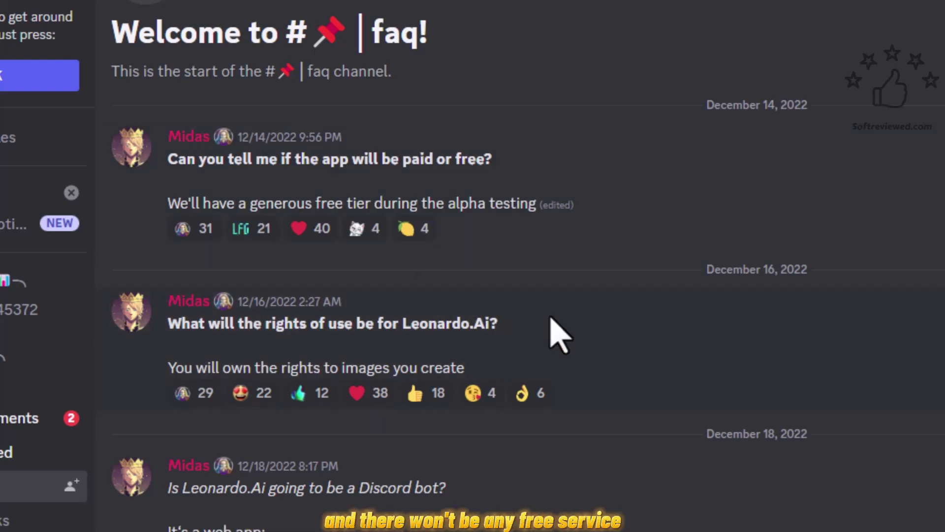
{"action": "scroll", "coordinate": [551, 319], "scroll_direction": "down", "scroll_amount": 6}
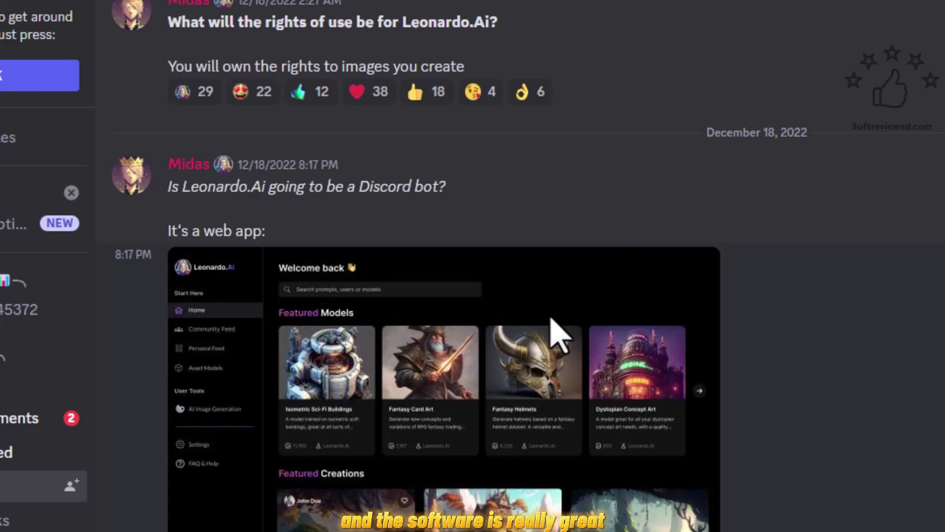
{"action": "scroll", "coordinate": [559, 335], "scroll_direction": "down", "scroll_amount": 8}
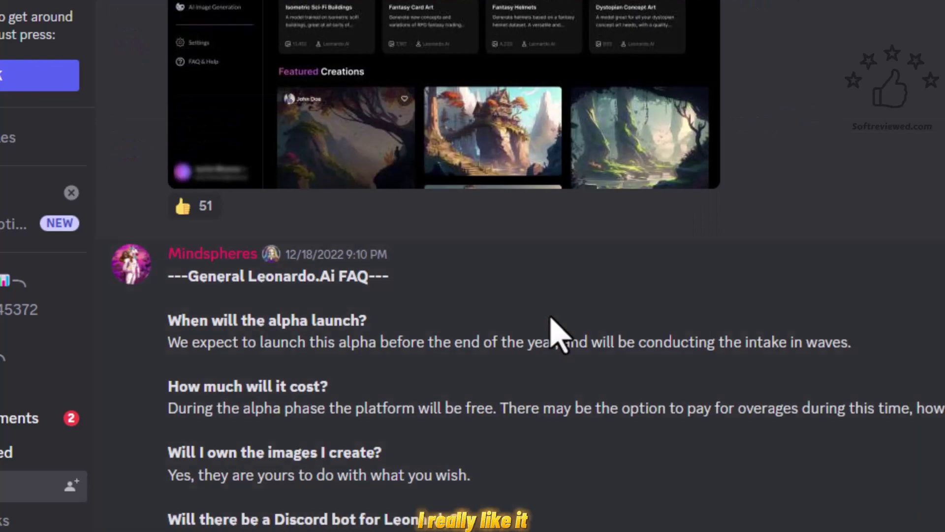
{"action": "scroll", "coordinate": [485, 327], "scroll_direction": "down", "scroll_amount": 10}
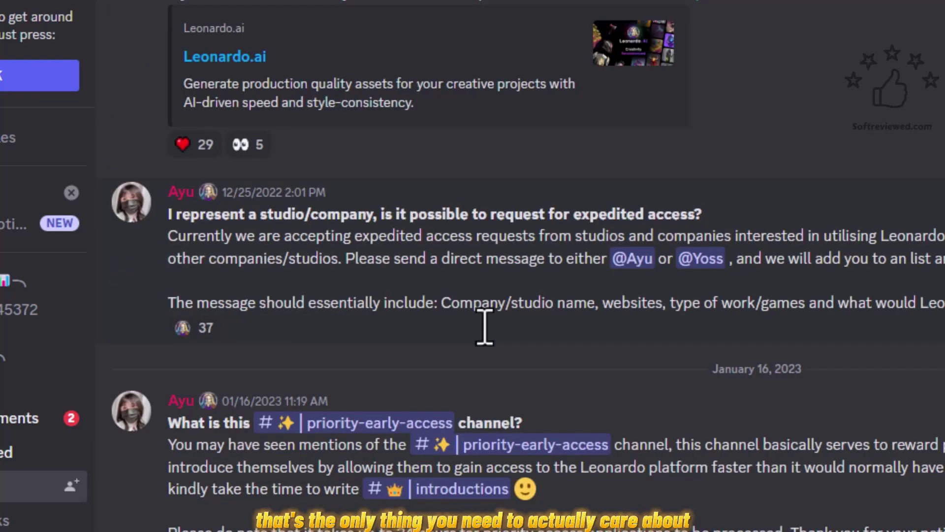
{"action": "scroll", "coordinate": [485, 335], "scroll_direction": "down", "scroll_amount": 4}
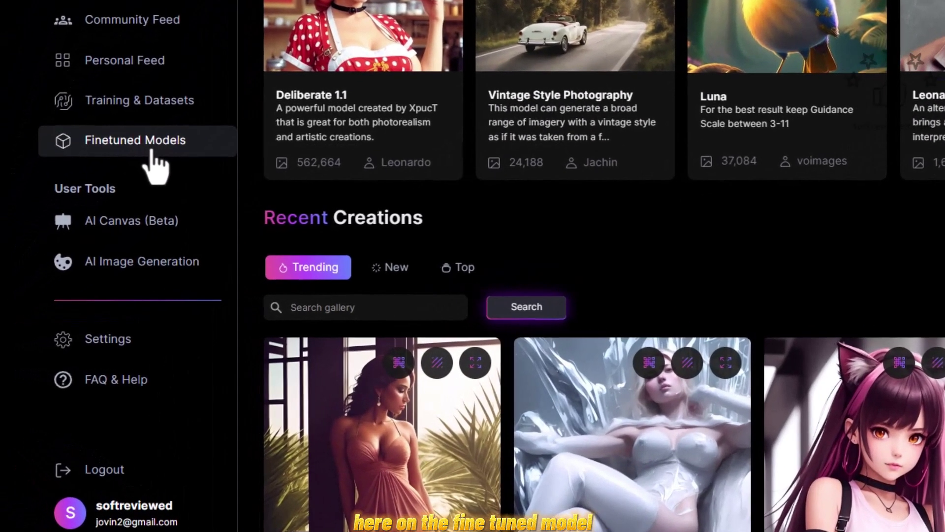
Open the Finetuned Models page in Leonardo.Ai and mark the RPG 4.0 platform model as a favourite
{"action": "left_click", "coordinate": [70, 228]}
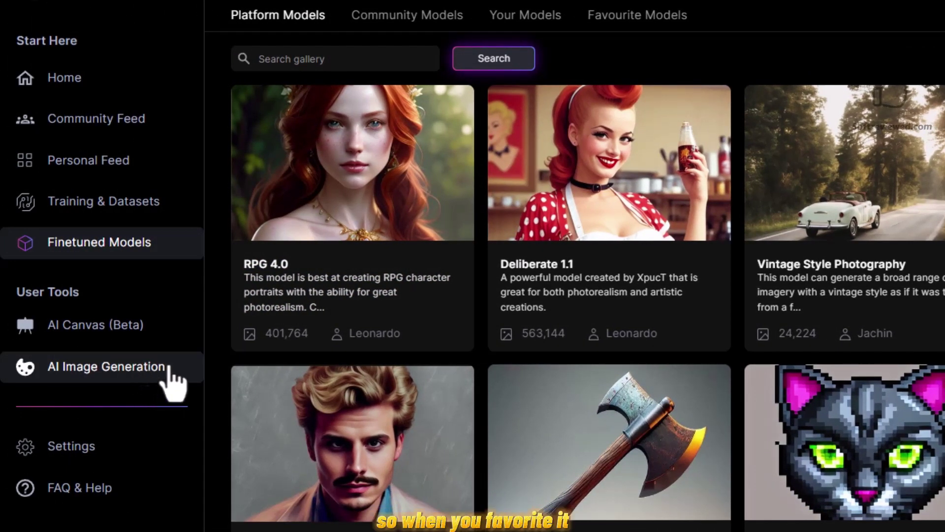
{"action": "mouse_move", "coordinate": [458, 129]}
{"action": "left_click", "coordinate": [456, 104]}
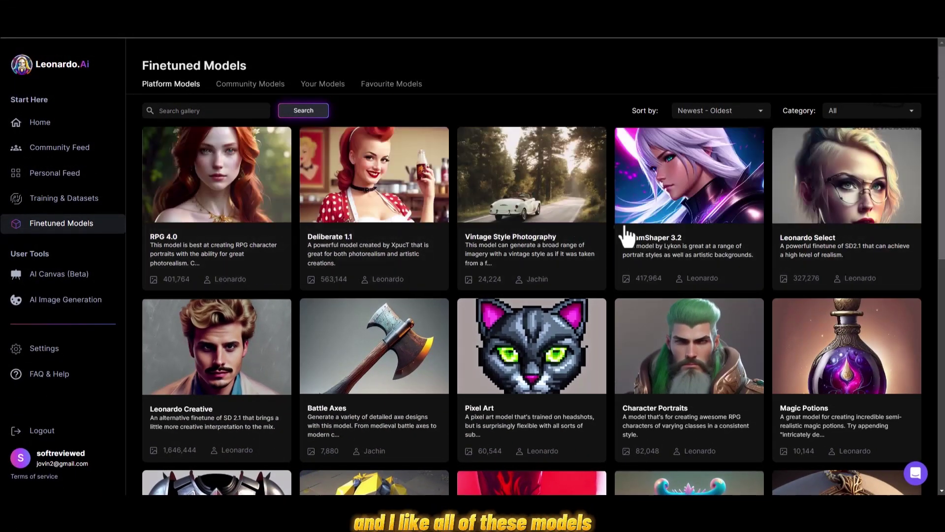
Browse the full gallery of platform models and return to its beginning
{"action": "scroll", "coordinate": [232, 287], "scroll_direction": "down", "scroll_amount": 1}
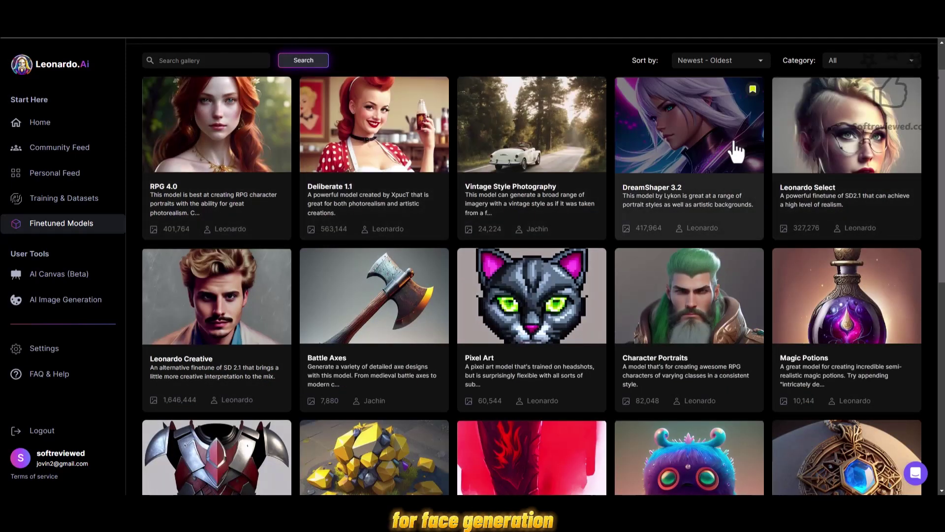
{"action": "scroll", "coordinate": [737, 153], "scroll_direction": "down", "scroll_amount": 10}
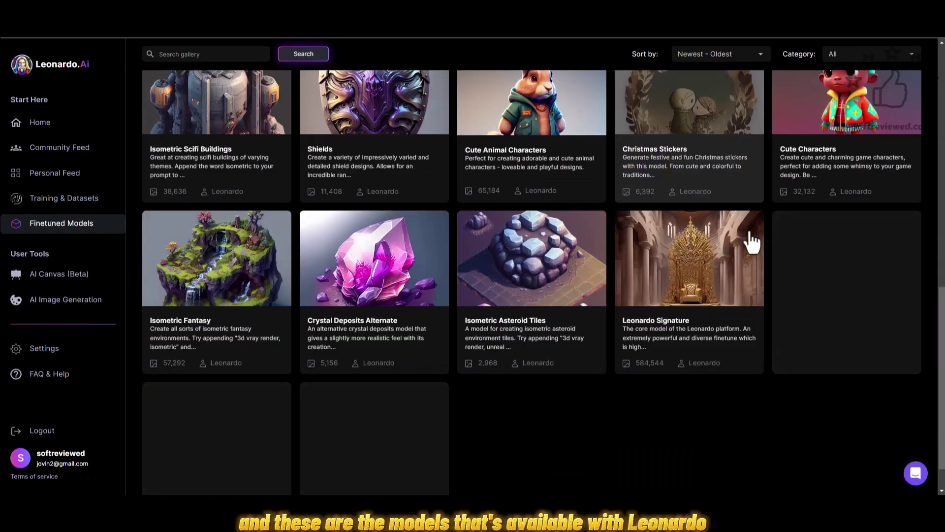
{"action": "scroll", "coordinate": [737, 297], "scroll_direction": "up", "scroll_amount": 3}
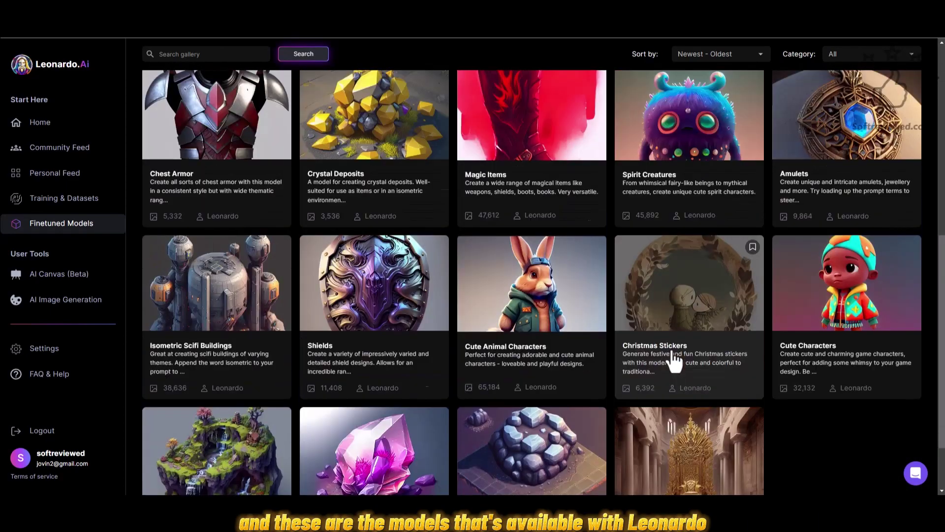
{"action": "scroll", "coordinate": [674, 362], "scroll_direction": "up", "scroll_amount": 7}
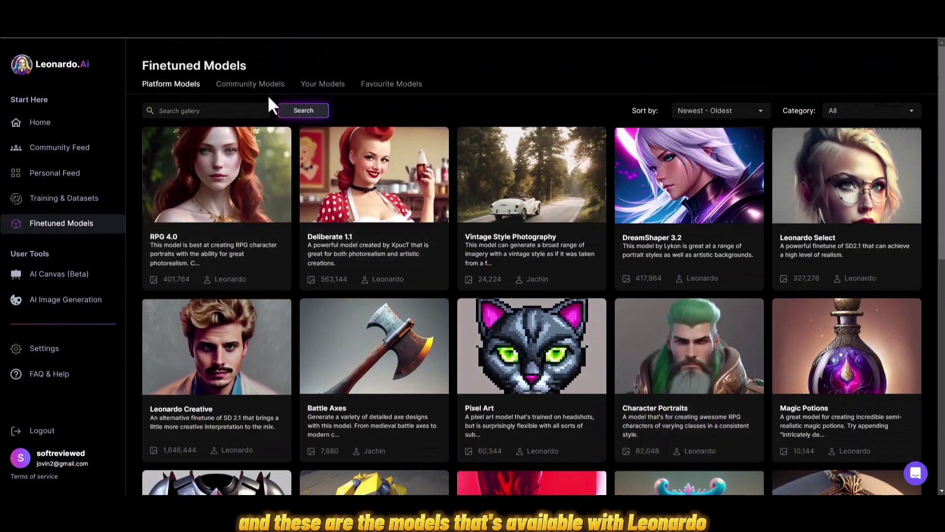
Show the community models, browse far through the gallery, and return to its beginning
{"action": "left_click", "coordinate": [267, 88]}
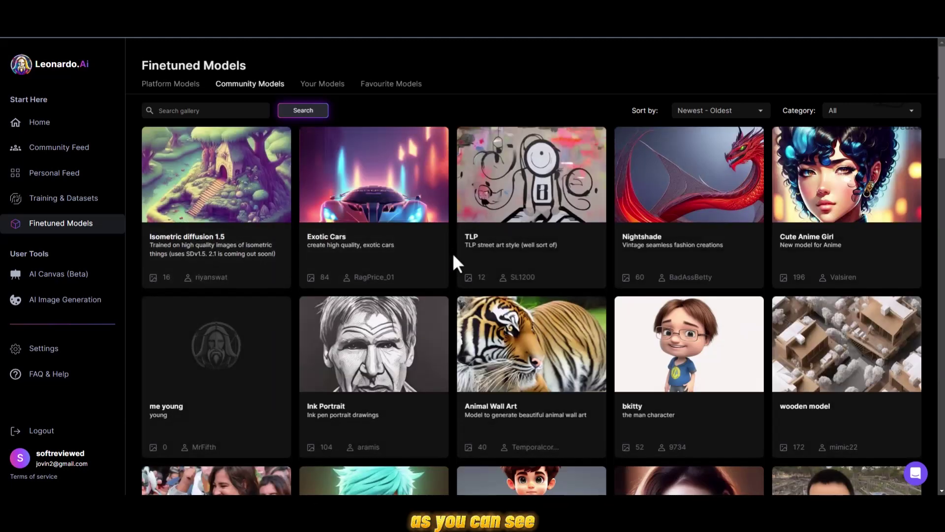
{"action": "scroll", "coordinate": [722, 236], "scroll_direction": "down", "scroll_amount": 4}
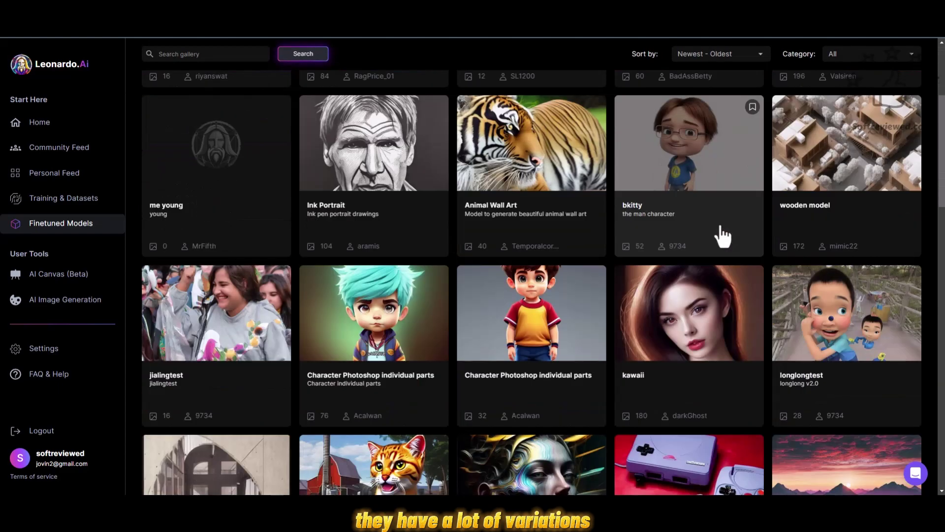
{"action": "scroll", "coordinate": [723, 236], "scroll_direction": "down", "scroll_amount": 4}
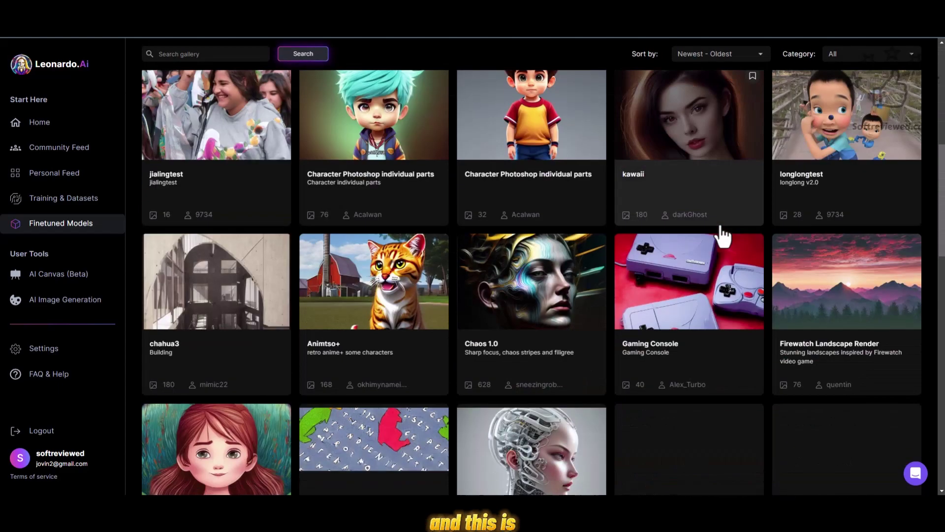
{"action": "scroll", "coordinate": [723, 236], "scroll_direction": "down", "scroll_amount": 5}
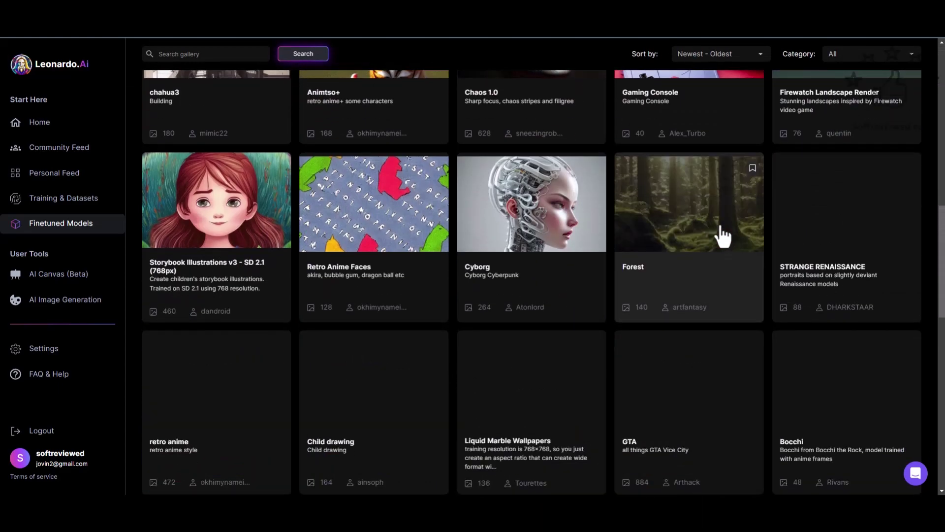
{"action": "scroll", "coordinate": [723, 235], "scroll_direction": "down", "scroll_amount": 4}
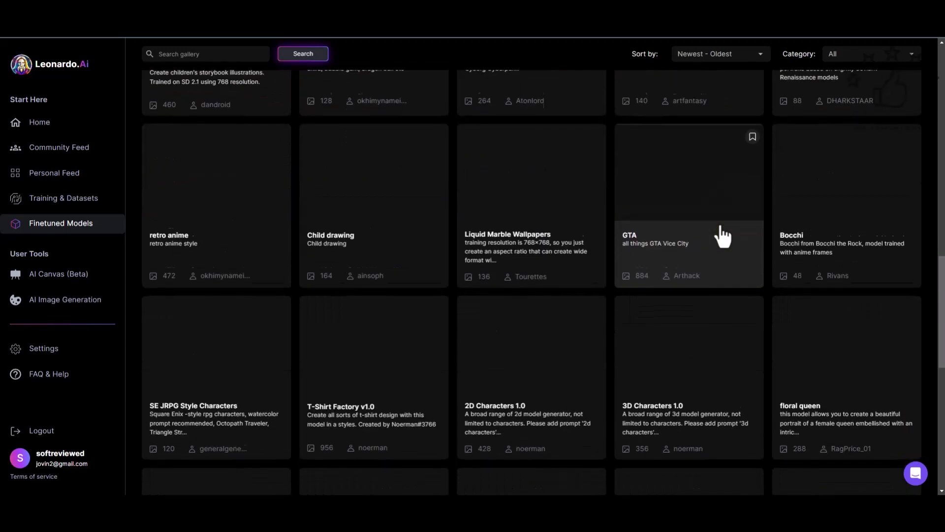
{"action": "scroll", "coordinate": [723, 236], "scroll_direction": "down", "scroll_amount": 9}
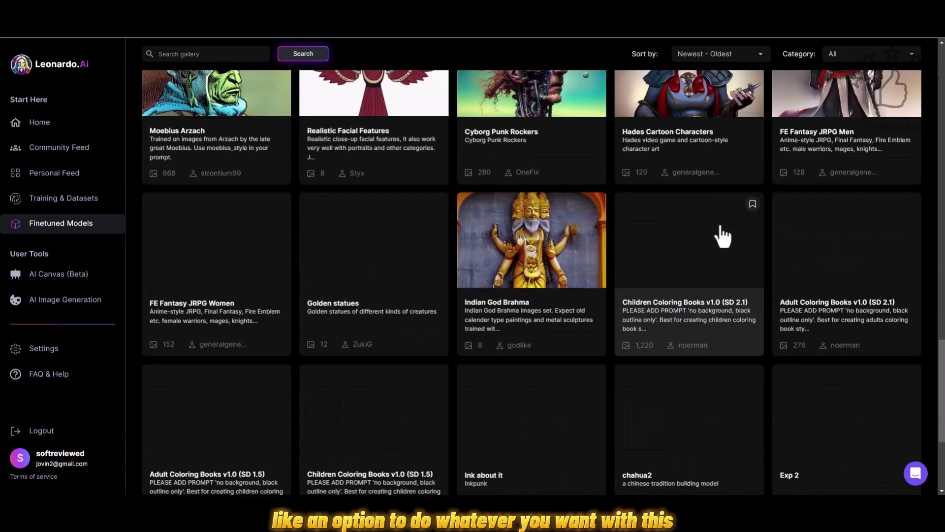
{"action": "scroll", "coordinate": [722, 235], "scroll_direction": "down", "scroll_amount": 4}
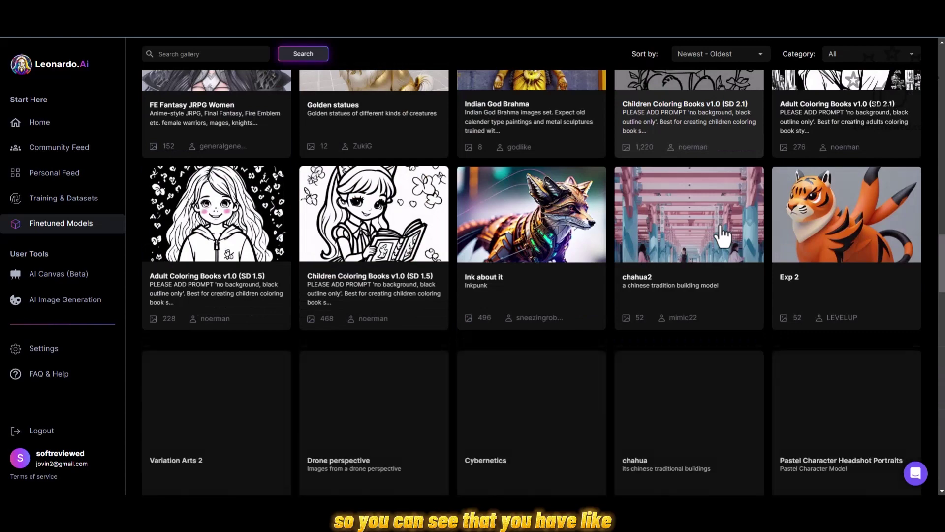
{"action": "scroll", "coordinate": [723, 235], "scroll_direction": "down", "scroll_amount": 4}
{"action": "scroll", "coordinate": [722, 235], "scroll_direction": "down", "scroll_amount": 5}
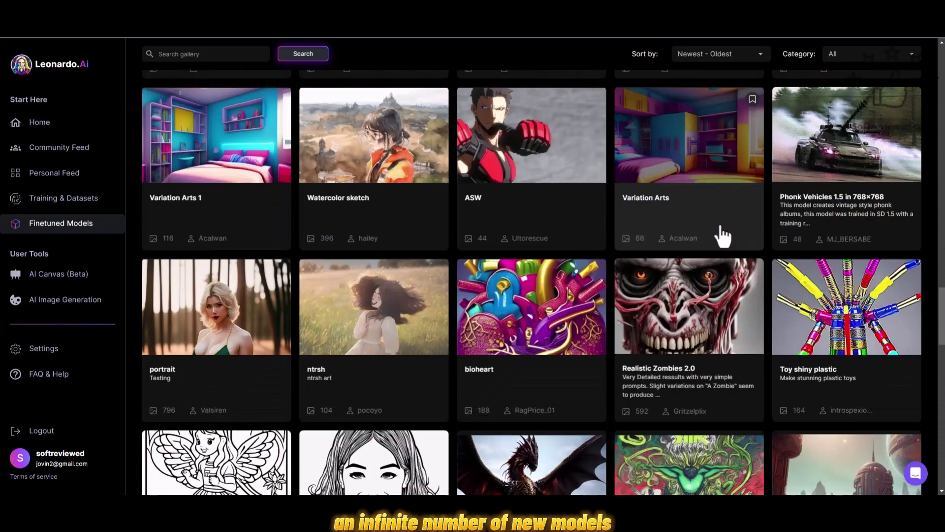
{"action": "scroll", "coordinate": [723, 235], "scroll_direction": "down", "scroll_amount": 4}
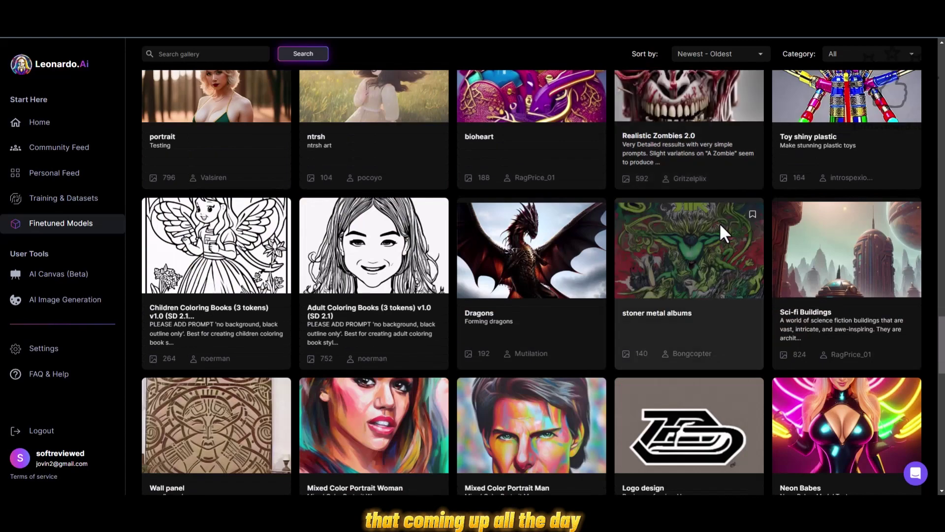
{"action": "scroll", "coordinate": [723, 235], "scroll_direction": "down", "scroll_amount": 4}
{"action": "scroll", "coordinate": [723, 235], "scroll_direction": "up", "scroll_amount": 20}
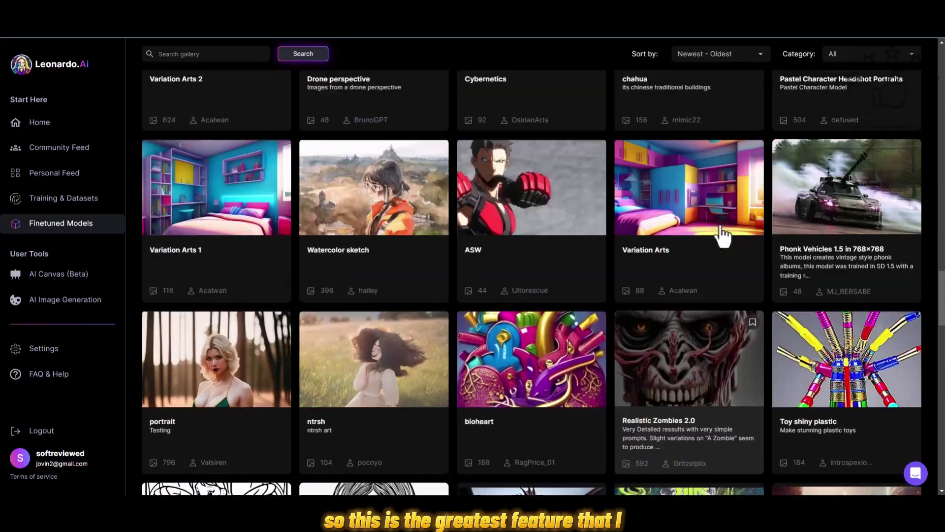
{"action": "scroll", "coordinate": [723, 235], "scroll_direction": "up", "scroll_amount": 20}
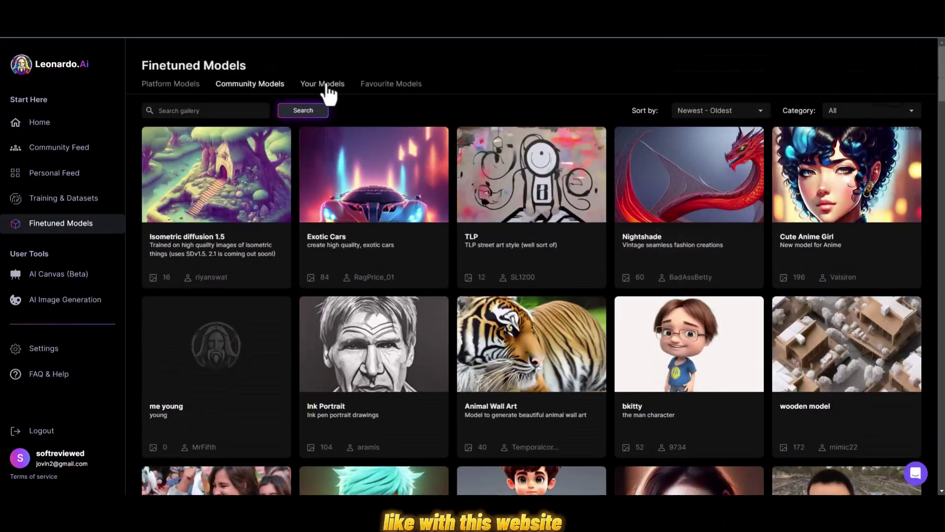
View the account's own finetuned models and the favourite models
{"action": "left_click", "coordinate": [327, 86]}
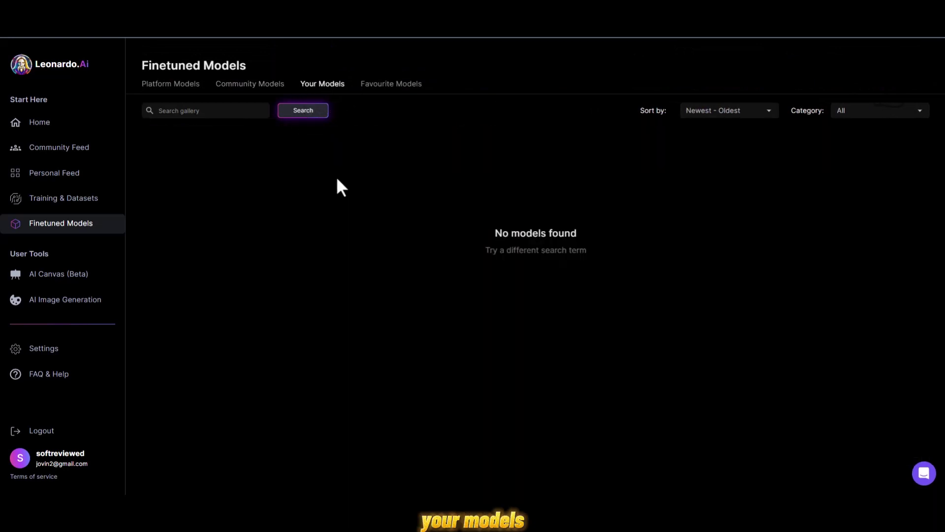
{"action": "left_click", "coordinate": [393, 86]}
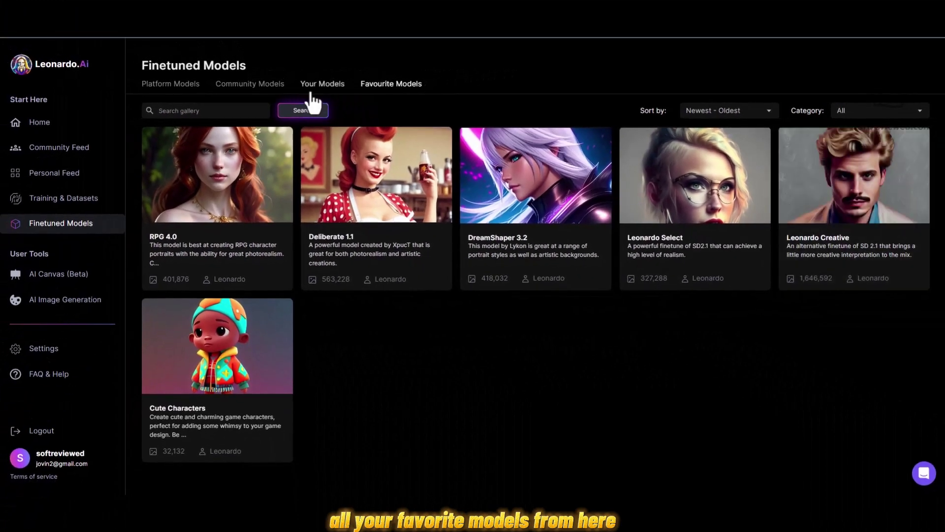
Return to the community models and examine the available category filters and sort orders
{"action": "left_click", "coordinate": [251, 79]}
{"action": "left_click", "coordinate": [829, 113]}
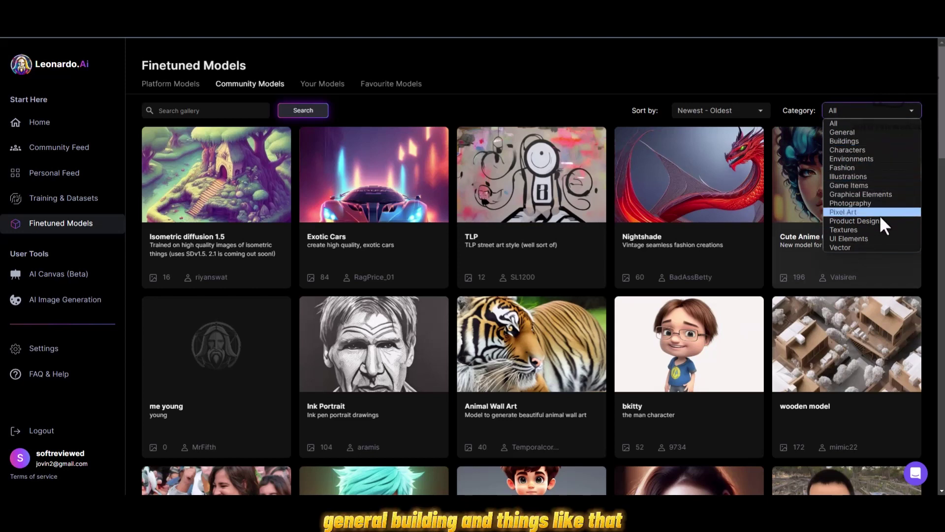
{"action": "left_click", "coordinate": [797, 93]}
{"action": "left_click", "coordinate": [718, 123]}
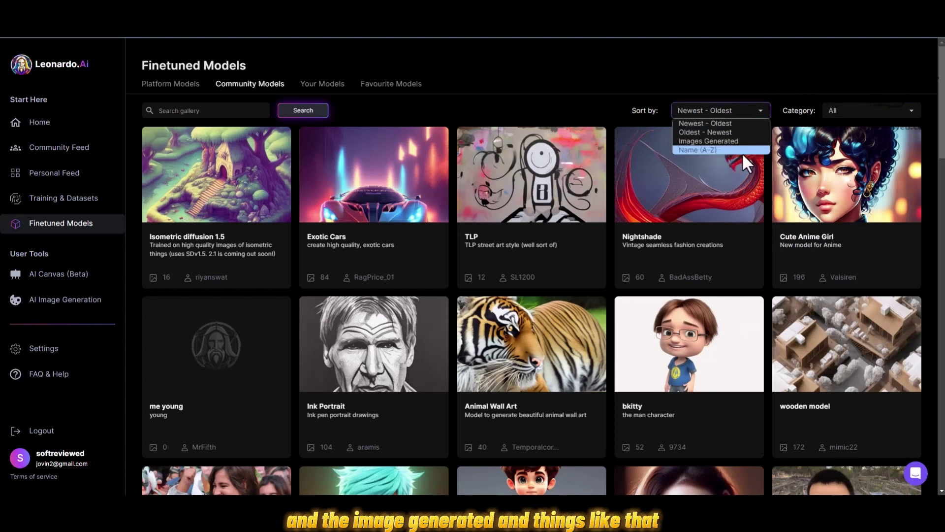
Dismiss the sort options unchanged and look over the community models once more
{"action": "left_click", "coordinate": [736, 68]}
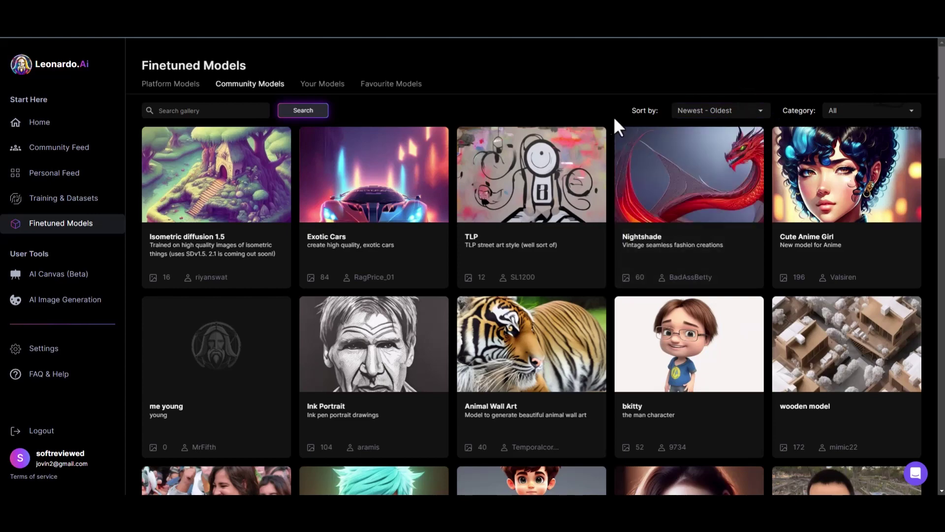
{"action": "scroll", "coordinate": [713, 154], "scroll_direction": "down", "scroll_amount": 5}
{"action": "scroll", "coordinate": [724, 162], "scroll_direction": "up", "scroll_amount": 5}
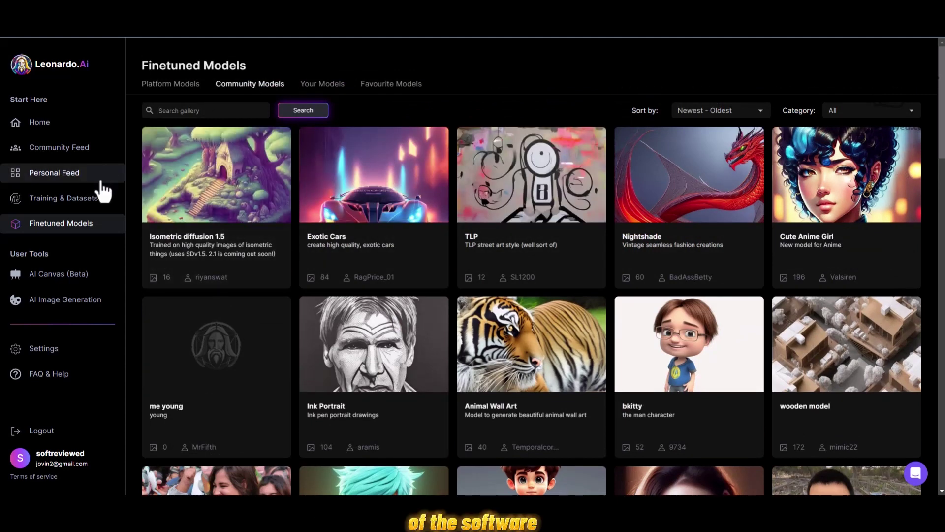
Go to the Community Feed and browse the trending images
{"action": "left_click", "coordinate": [57, 154]}
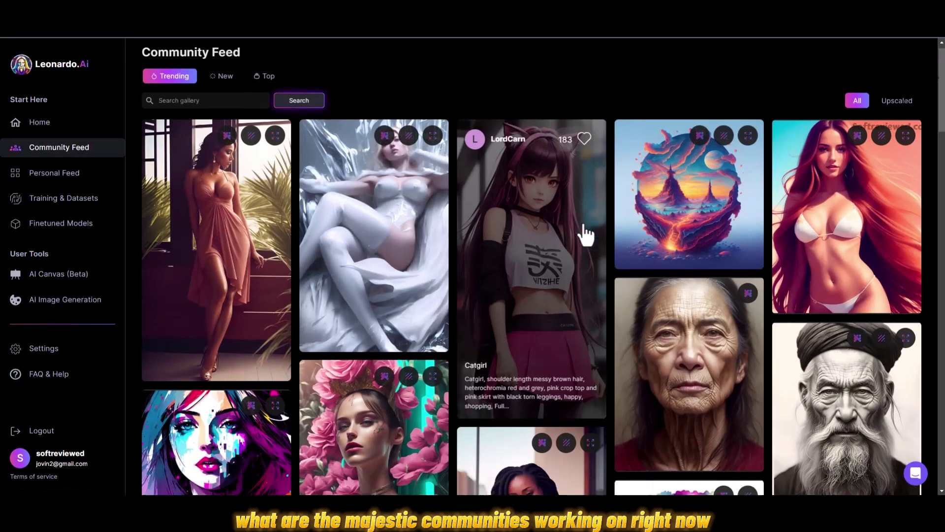
{"action": "scroll", "coordinate": [586, 235], "scroll_direction": "down", "scroll_amount": 5}
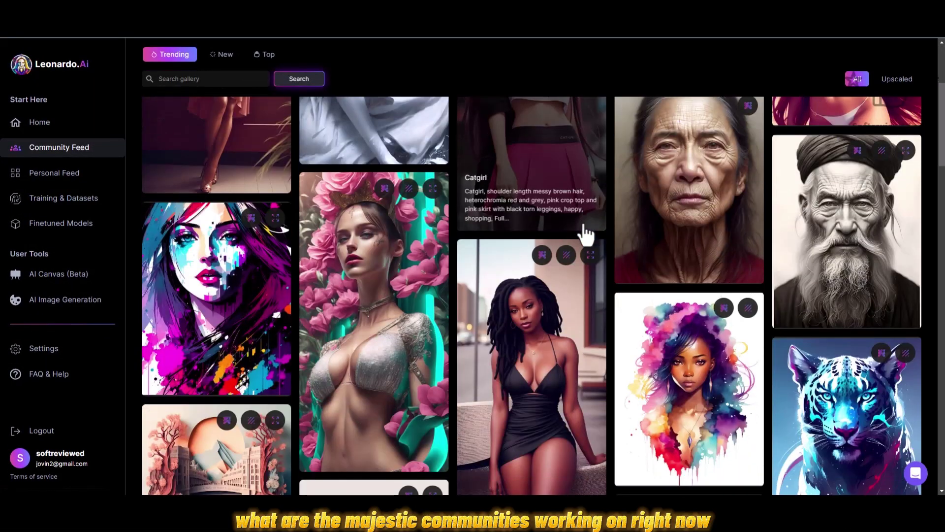
{"action": "scroll", "coordinate": [586, 235], "scroll_direction": "down", "scroll_amount": 10}
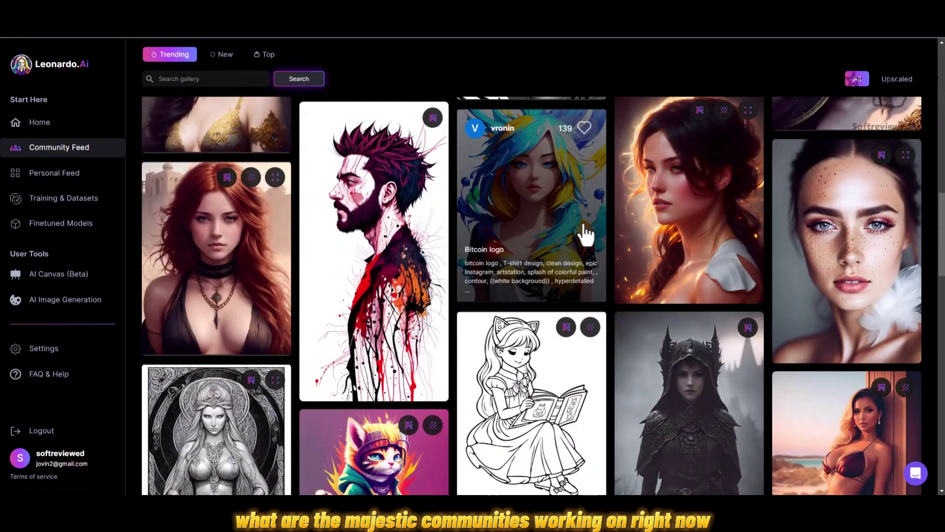
{"action": "scroll", "coordinate": [586, 236], "scroll_direction": "up", "scroll_amount": 8}
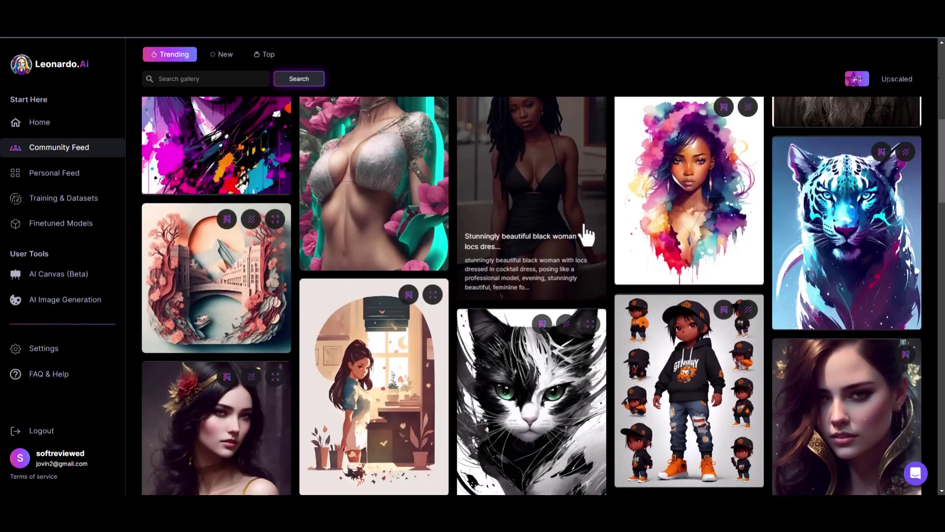
{"action": "scroll", "coordinate": [572, 241], "scroll_direction": "down", "scroll_amount": 5}
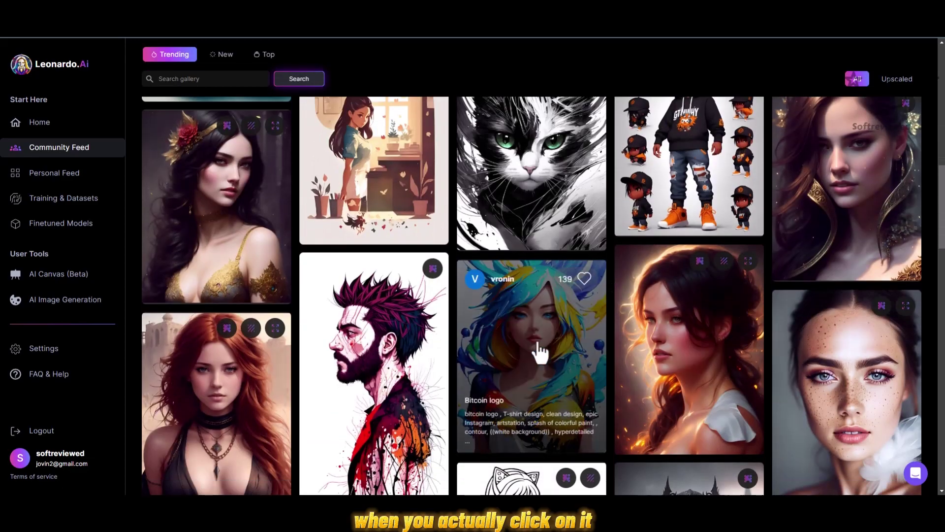
View the details of the "Bitcoin logo" community image and examine which image versions it offers
{"action": "left_click", "coordinate": [538, 344]}
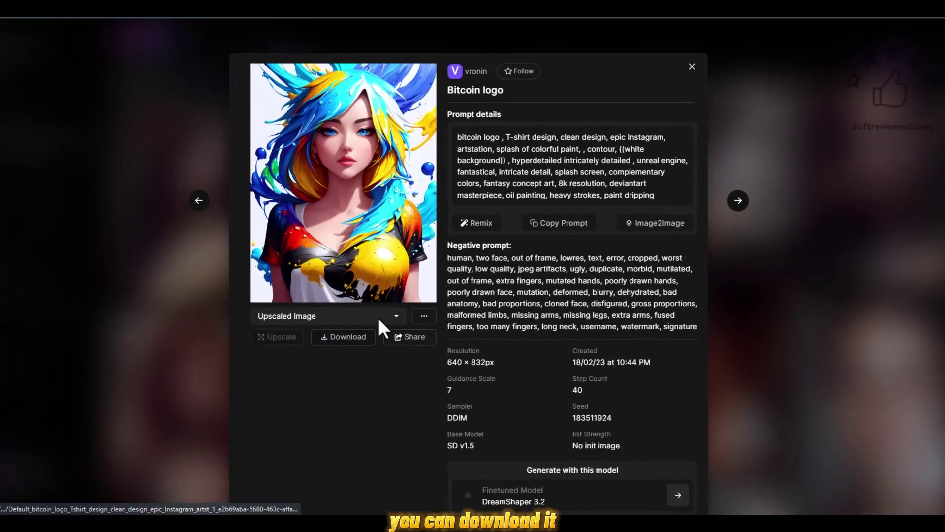
{"action": "left_click", "coordinate": [380, 317]}
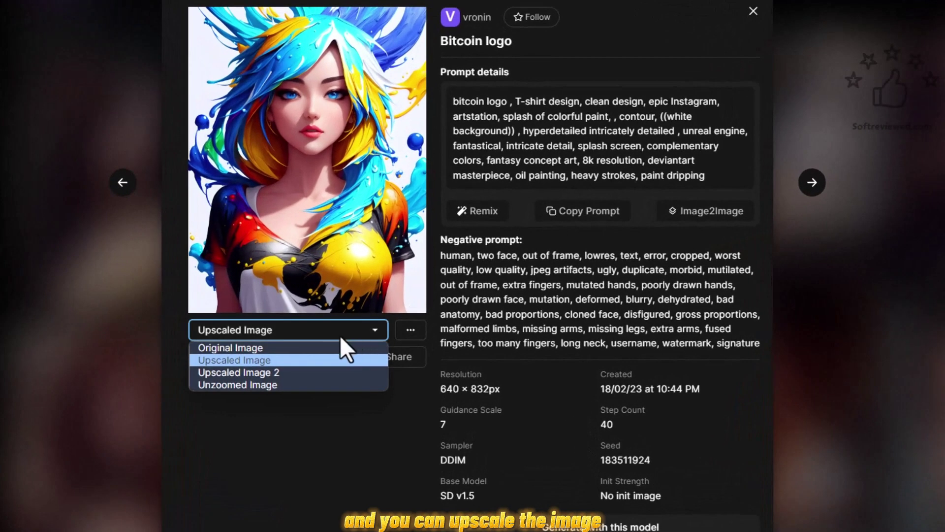
{"action": "left_click", "coordinate": [356, 400]}
{"action": "left_click", "coordinate": [291, 330]}
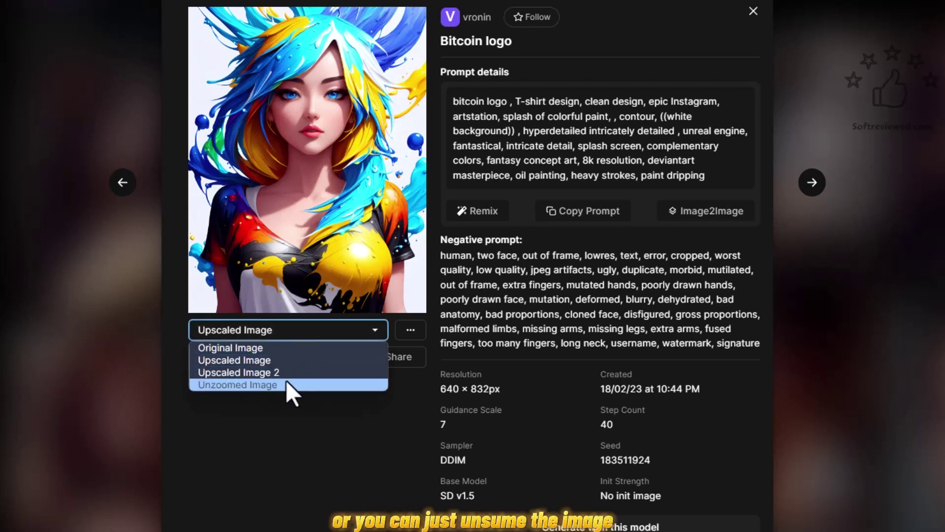
{"action": "left_click", "coordinate": [629, 324]}
Review the "Bitcoin logo" image's generation settings and finetuned model, and remix the image in the generation tool
{"action": "scroll", "coordinate": [597, 306], "scroll_direction": "down", "scroll_amount": 4}
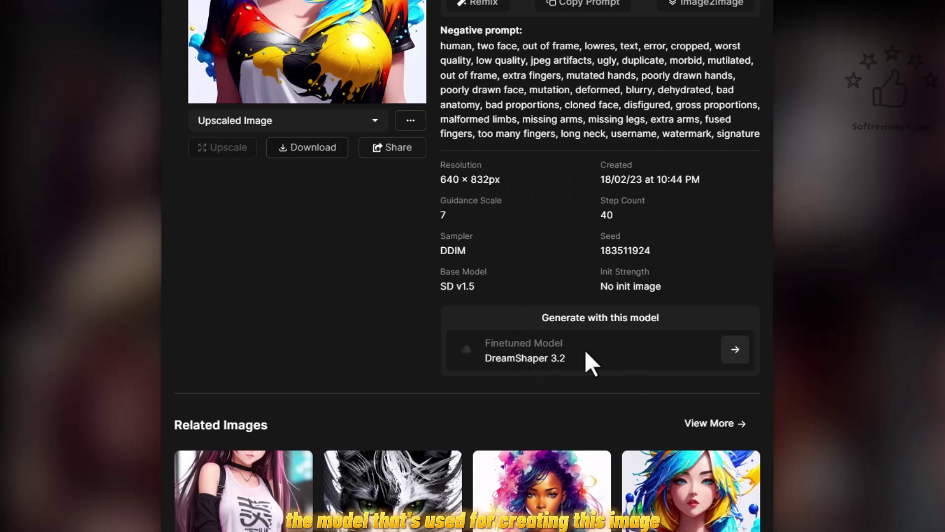
{"action": "scroll", "coordinate": [605, 364], "scroll_direction": "up", "scroll_amount": 1}
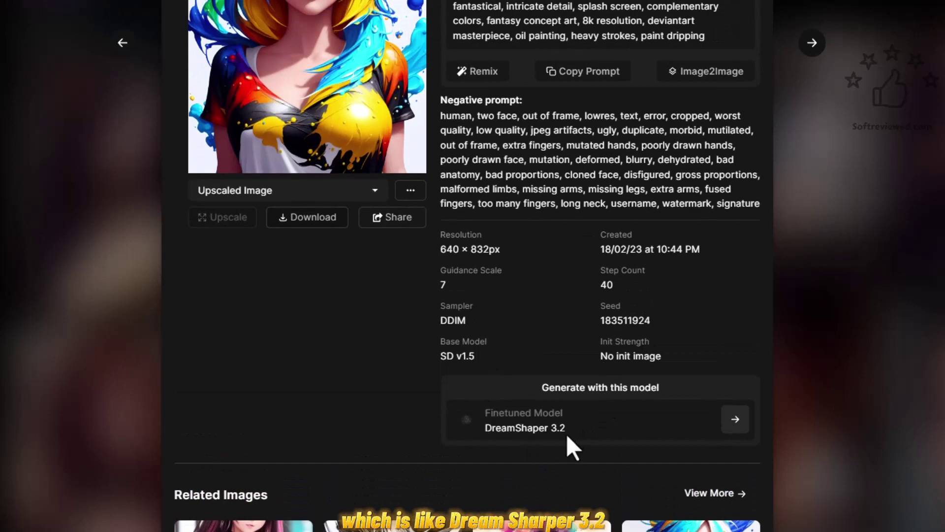
{"action": "scroll", "coordinate": [553, 423], "scroll_direction": "up", "scroll_amount": 2}
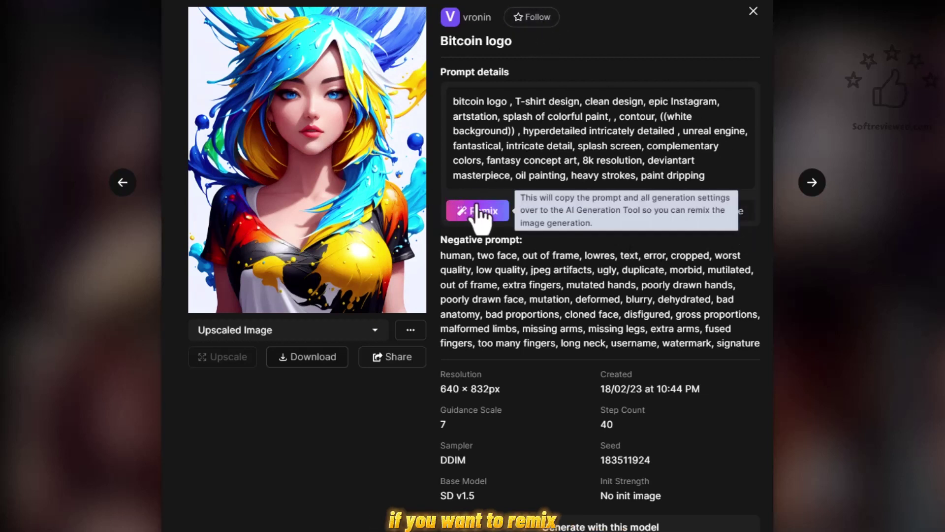
{"action": "left_click", "coordinate": [476, 213]}
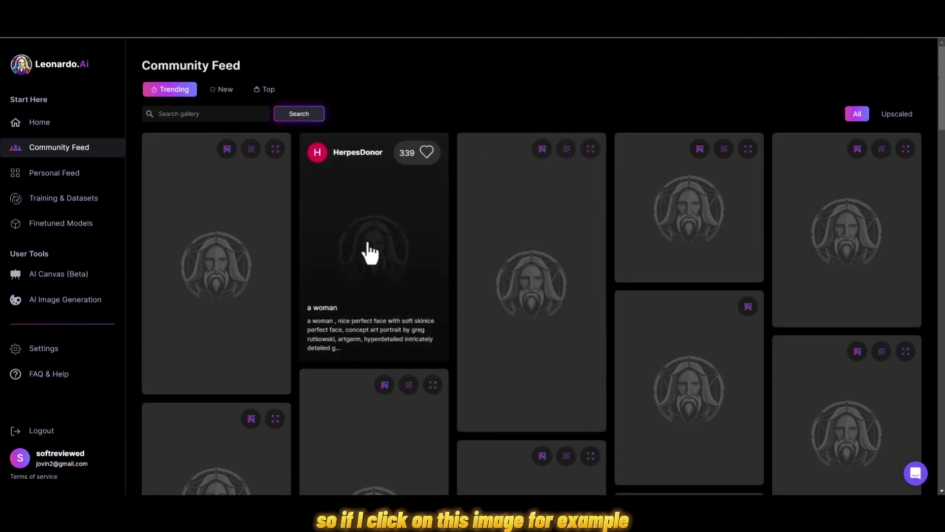
Use the community feed image "a woman" as the Image2Image source and generate one variation with DreamShaper 3.2
{"action": "left_click", "coordinate": [379, 250]}
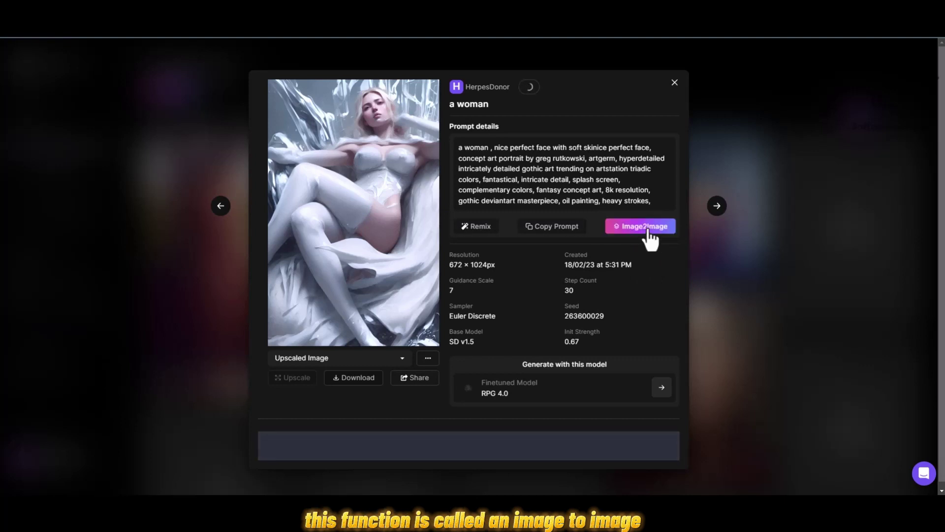
{"action": "left_click", "coordinate": [649, 232]}
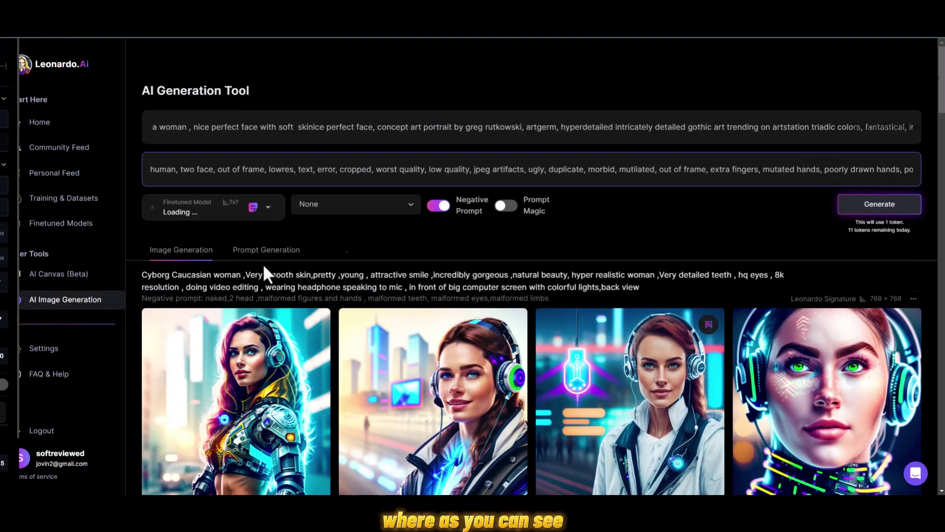
{"action": "scroll", "coordinate": [67, 372], "scroll_direction": "down", "scroll_amount": 5}
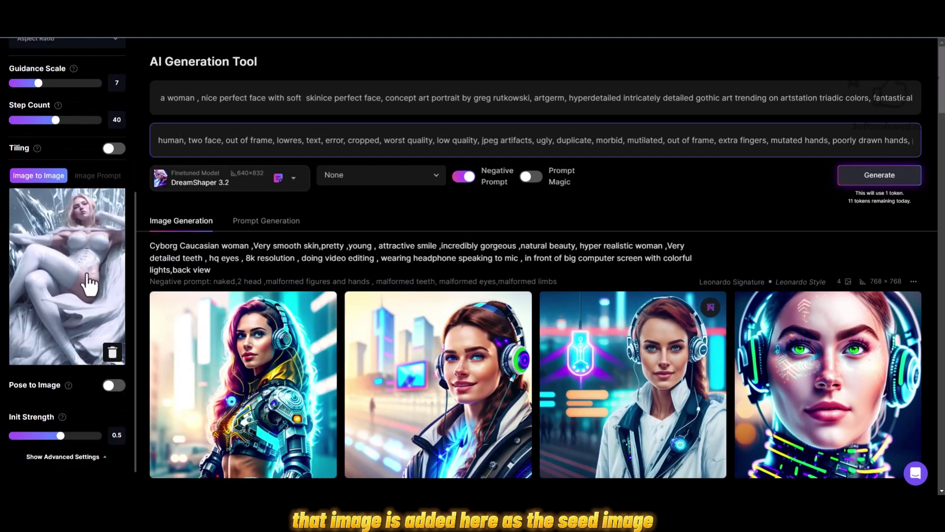
{"action": "scroll", "coordinate": [76, 307], "scroll_direction": "up", "scroll_amount": 1}
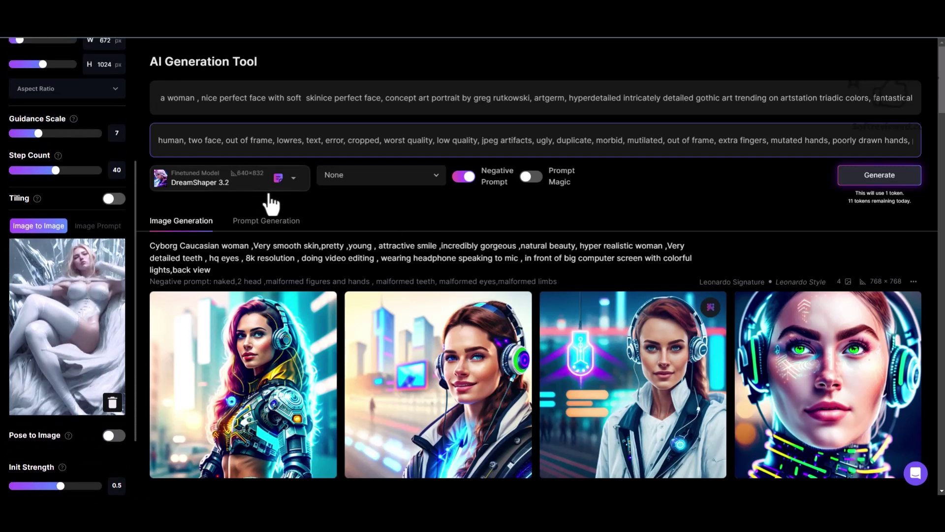
{"action": "scroll", "coordinate": [112, 131], "scroll_direction": "up", "scroll_amount": 5}
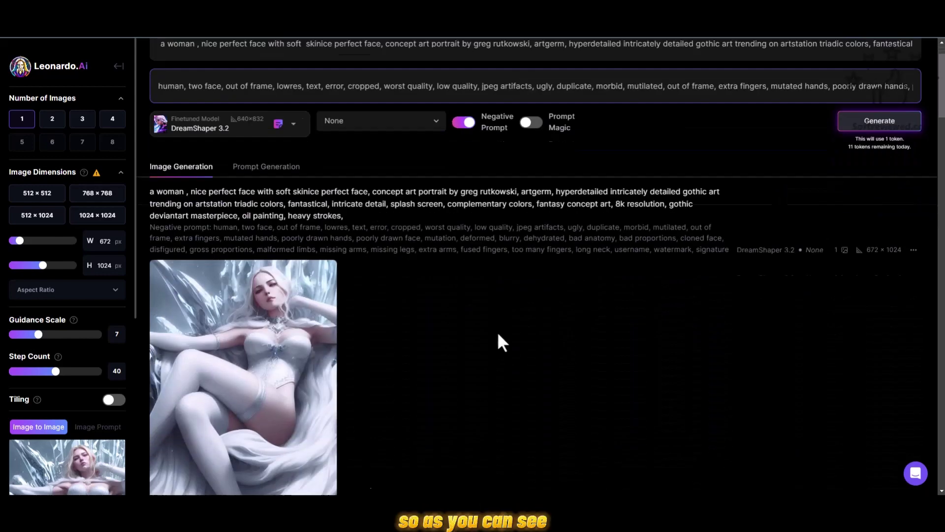
Inspect the newly generated variation and the earlier generations below it, returning to the new image
{"action": "scroll", "coordinate": [497, 340], "scroll_direction": "down", "scroll_amount": 3}
{"action": "scroll", "coordinate": [204, 406], "scroll_direction": "down", "scroll_amount": 2}
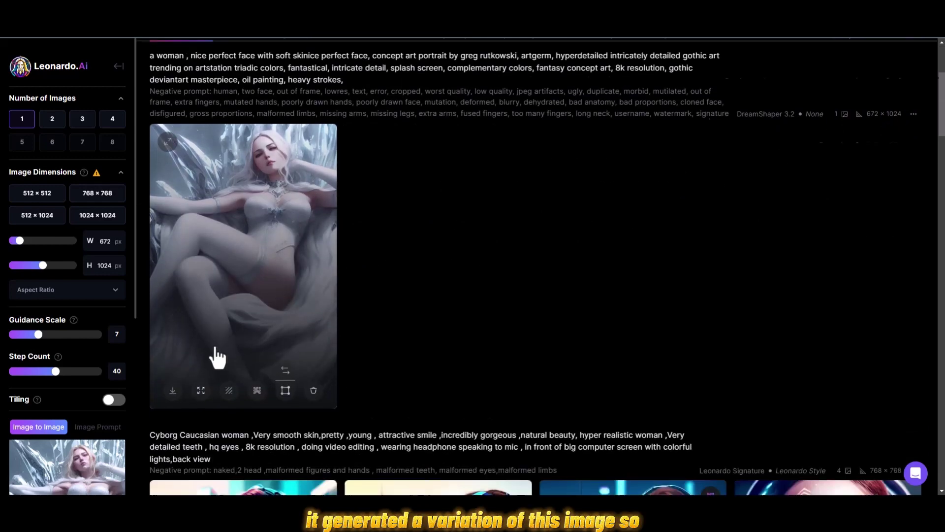
{"action": "scroll", "coordinate": [218, 309], "scroll_direction": "down", "scroll_amount": 3}
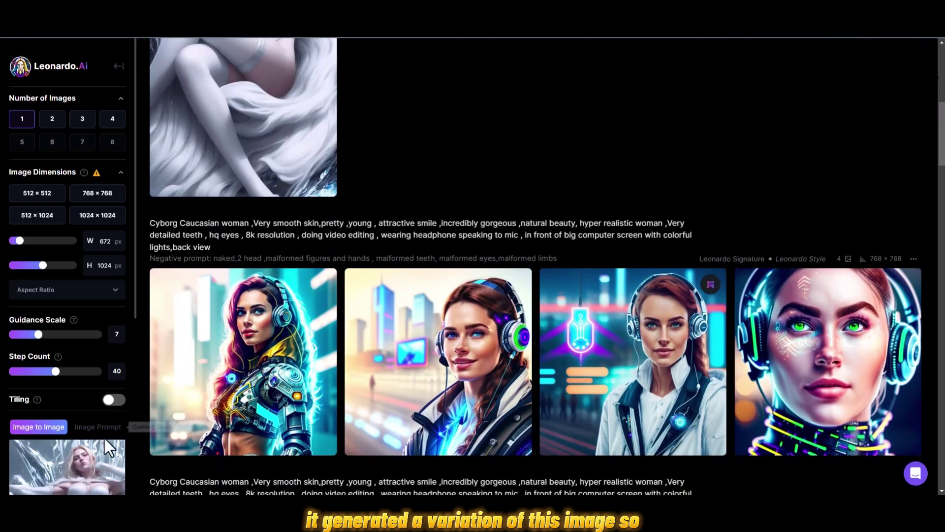
{"action": "scroll", "coordinate": [105, 438], "scroll_direction": "down", "scroll_amount": 5}
{"action": "scroll", "coordinate": [104, 439], "scroll_direction": "up", "scroll_amount": 5}
{"action": "scroll", "coordinate": [392, 177], "scroll_direction": "up", "scroll_amount": 5}
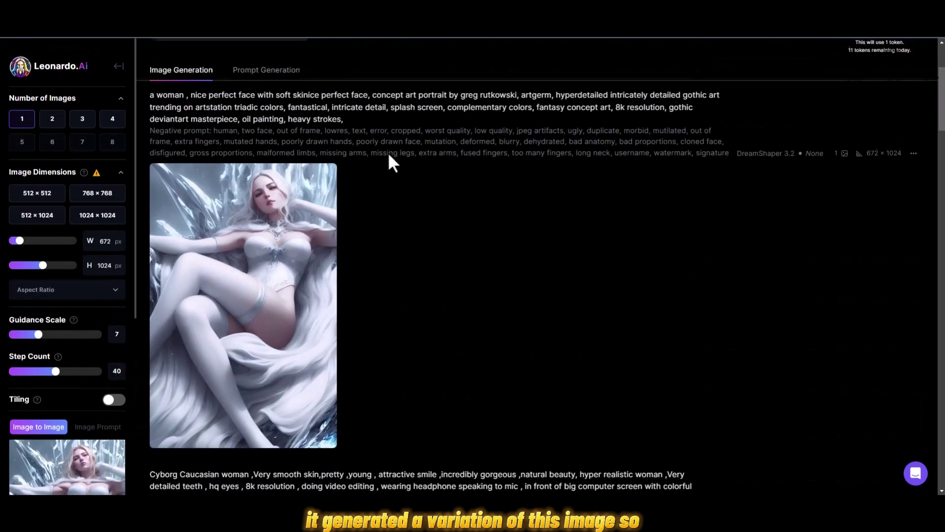
Unzoom the generated variation, view it enlarged, and compare its Original Image and Unzoomed Image versions
{"action": "left_click", "coordinate": [202, 433]}
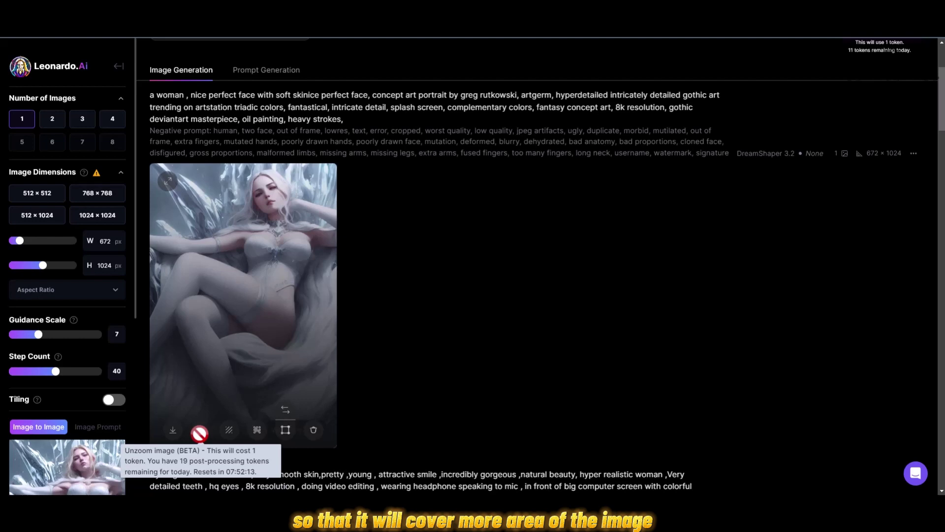
{"action": "left_click", "coordinate": [228, 336]}
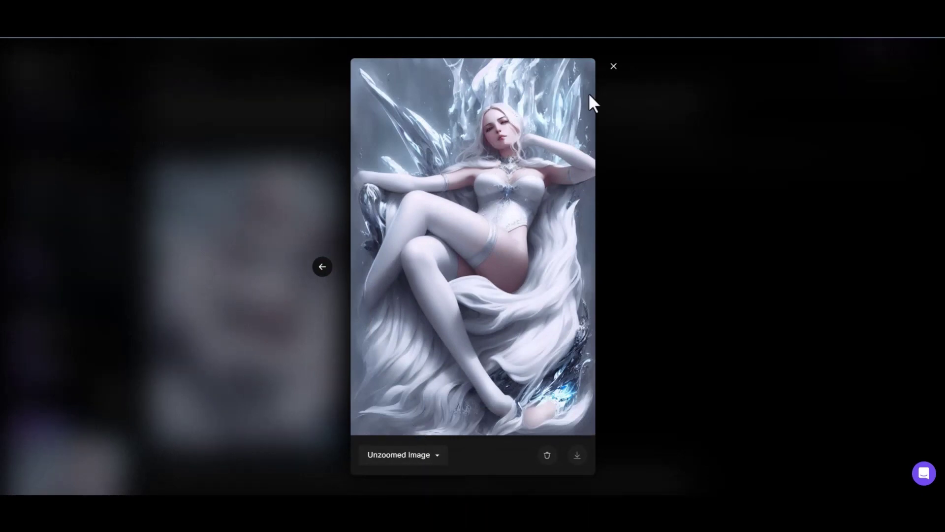
{"action": "left_click", "coordinate": [401, 454]}
{"action": "left_click", "coordinate": [414, 469]}
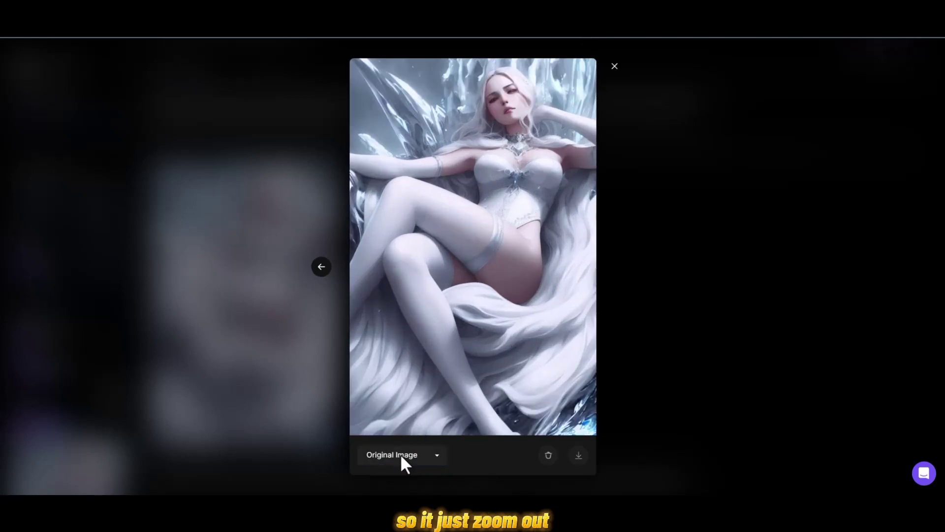
{"action": "left_click", "coordinate": [401, 454]}
{"action": "left_click", "coordinate": [416, 480]}
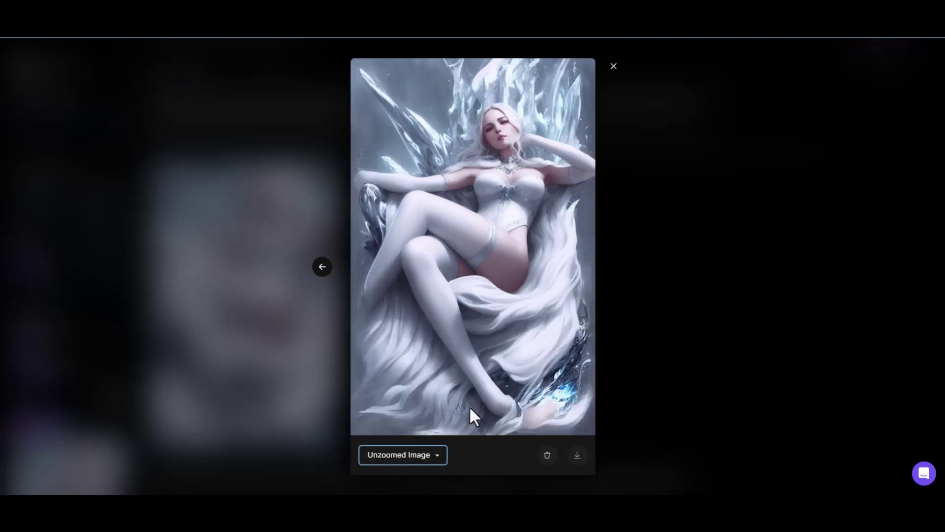
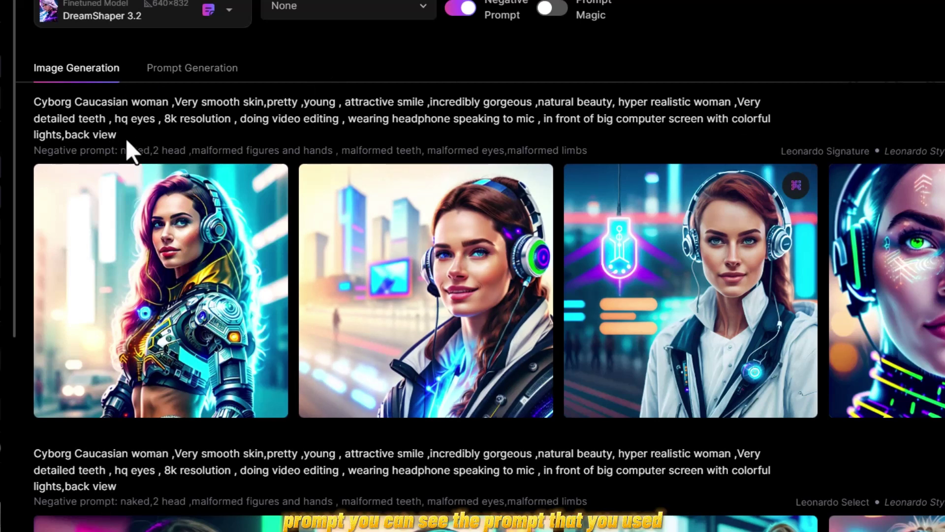
Examine the prompt of the latest cyborg woman generation and the actions available for the whole batch
{"action": "triple_click", "coordinate": [102, 122]}
{"action": "left_click", "coordinate": [99, 109]}
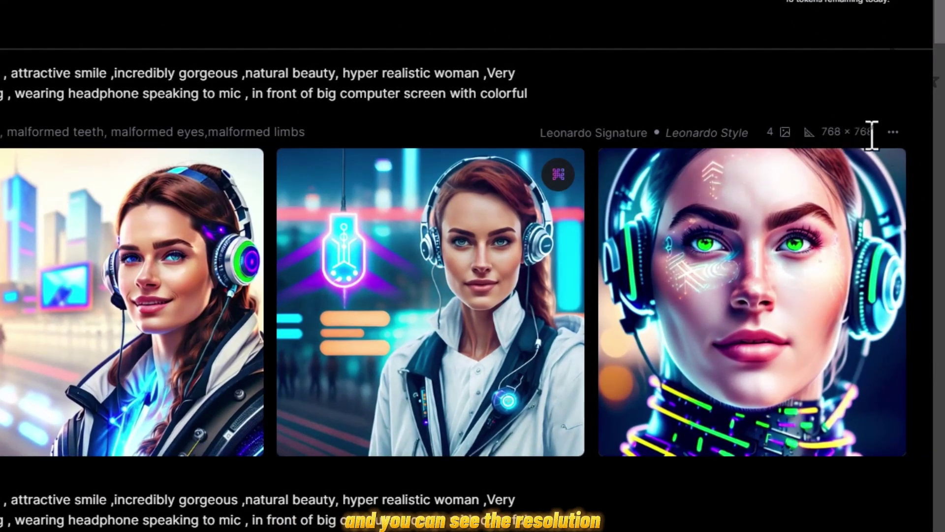
{"action": "left_click", "coordinate": [893, 133]}
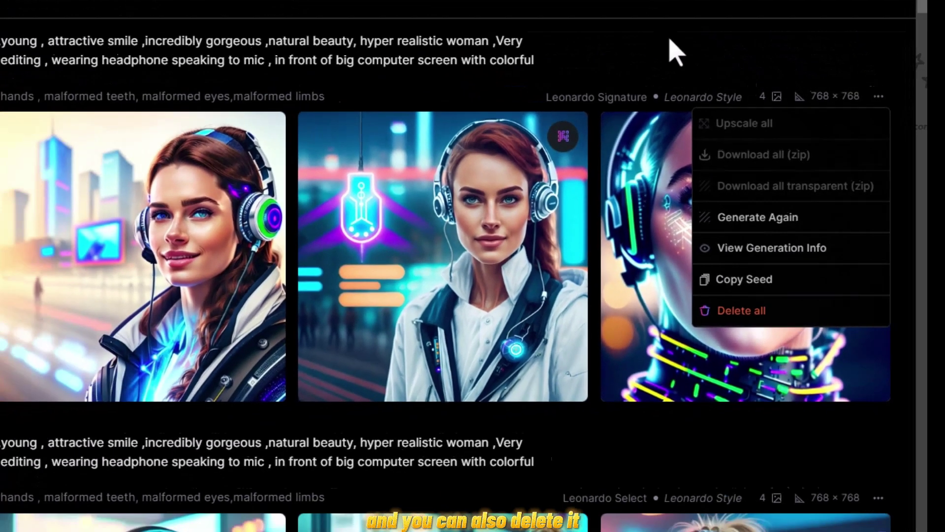
{"action": "key", "text": "Escape"}
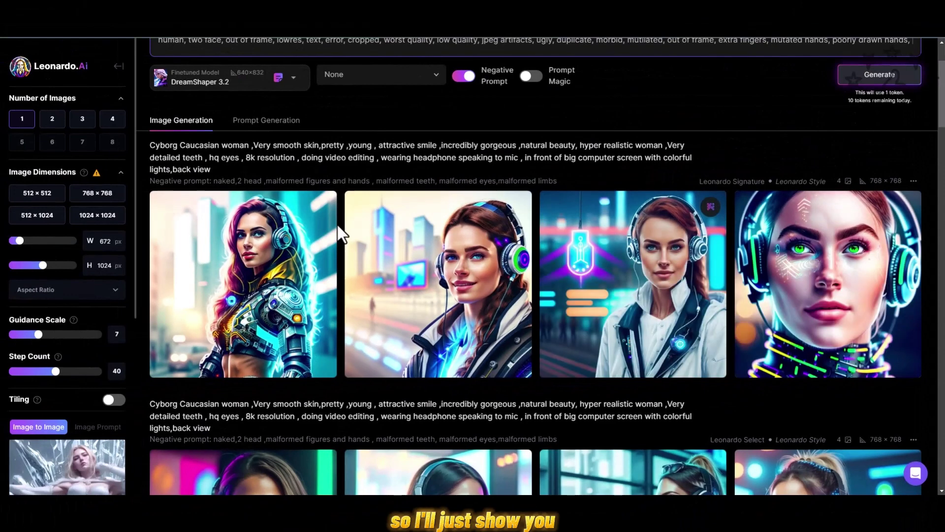
Look over the cyborg woman generations and examine the finetuned models available in the generation tool, keeping DreamShaper 3.2
{"action": "scroll", "coordinate": [443, 179], "scroll_direction": "up", "scroll_amount": 2}
{"action": "scroll", "coordinate": [442, 174], "scroll_direction": "up", "scroll_amount": 1}
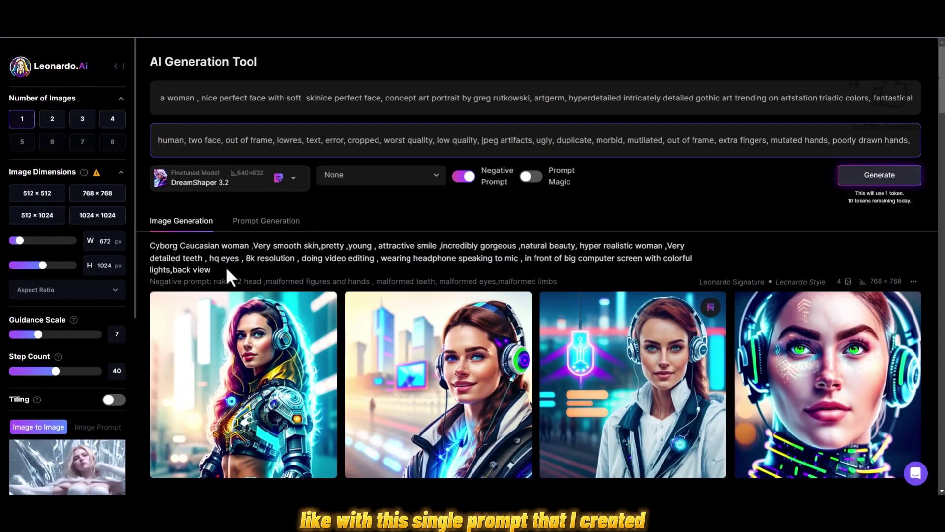
{"action": "scroll", "coordinate": [319, 259], "scroll_direction": "down", "scroll_amount": 3}
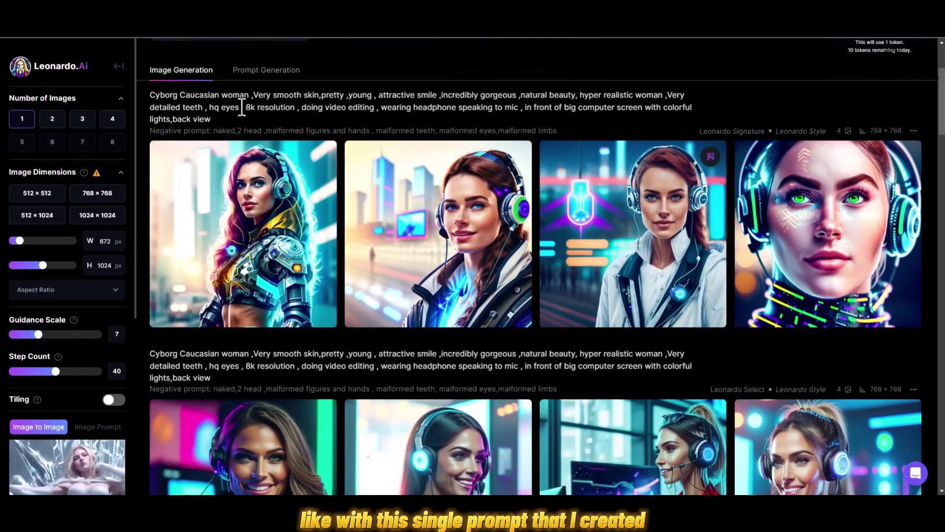
{"action": "scroll", "coordinate": [242, 123], "scroll_direction": "up", "scroll_amount": 1}
{"action": "scroll", "coordinate": [242, 123], "scroll_direction": "up", "scroll_amount": 1}
{"action": "scroll", "coordinate": [312, 158], "scroll_direction": "down", "scroll_amount": 2}
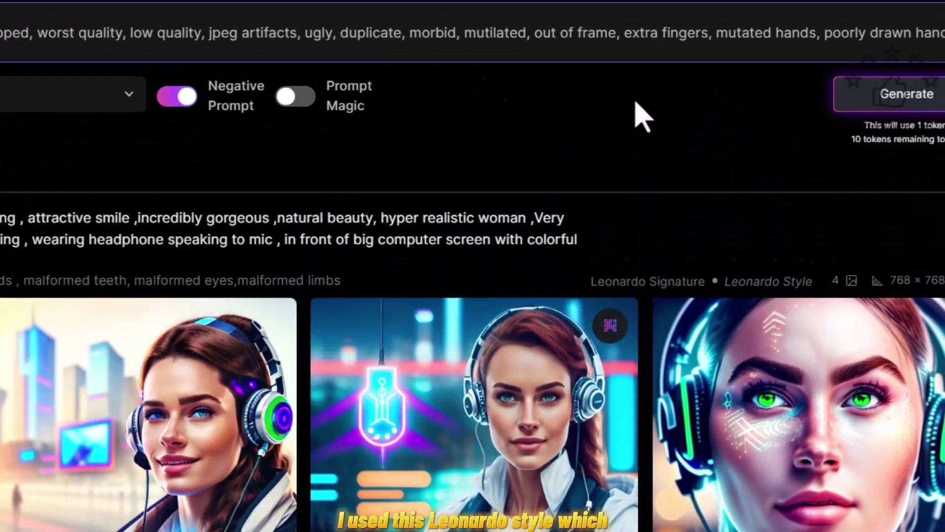
{"action": "left_click", "coordinate": [232, 185]}
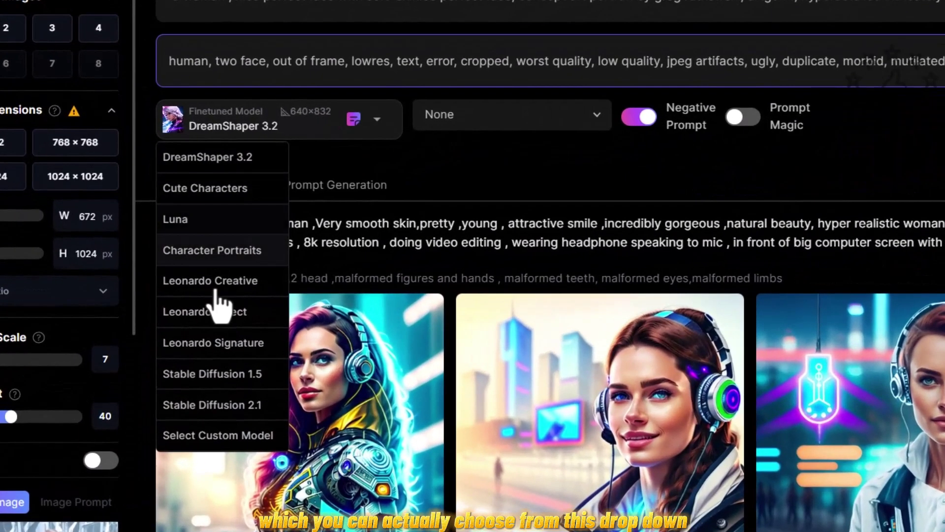
{"action": "left_click", "coordinate": [508, 193]}
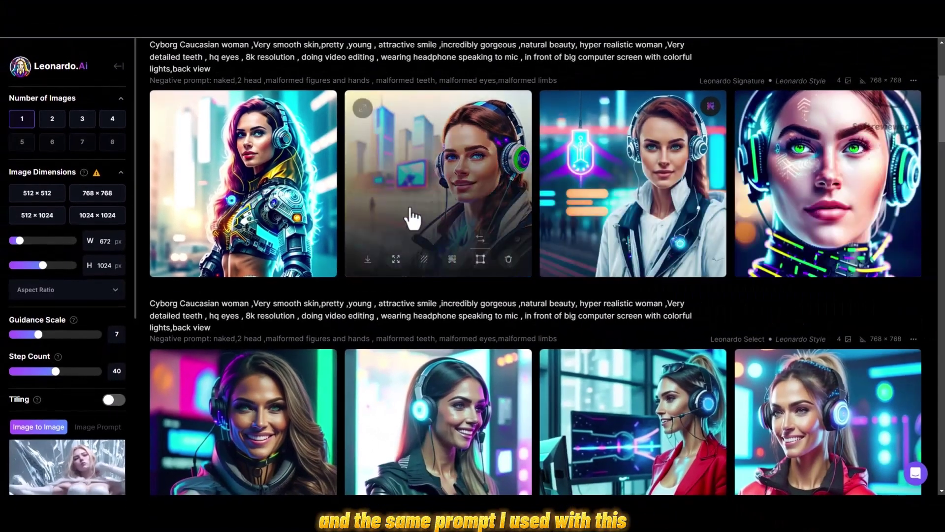
Compare the cyborg woman batches by finetuned model, including Leonardo Select, Leonardo Creative, Character Portraits, DreamShaper 3.2, Deliberate 1.1 and RPG 4.0
{"action": "scroll", "coordinate": [386, 215], "scroll_direction": "down", "scroll_amount": 3}
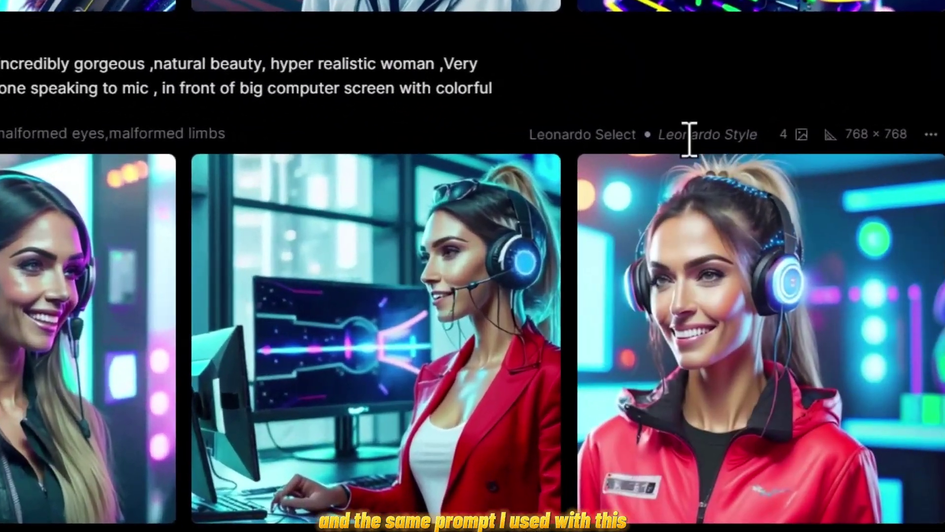
{"action": "scroll", "coordinate": [626, 147], "scroll_direction": "up", "scroll_amount": 6}
{"action": "scroll", "coordinate": [618, 160], "scroll_direction": "down", "scroll_amount": 4}
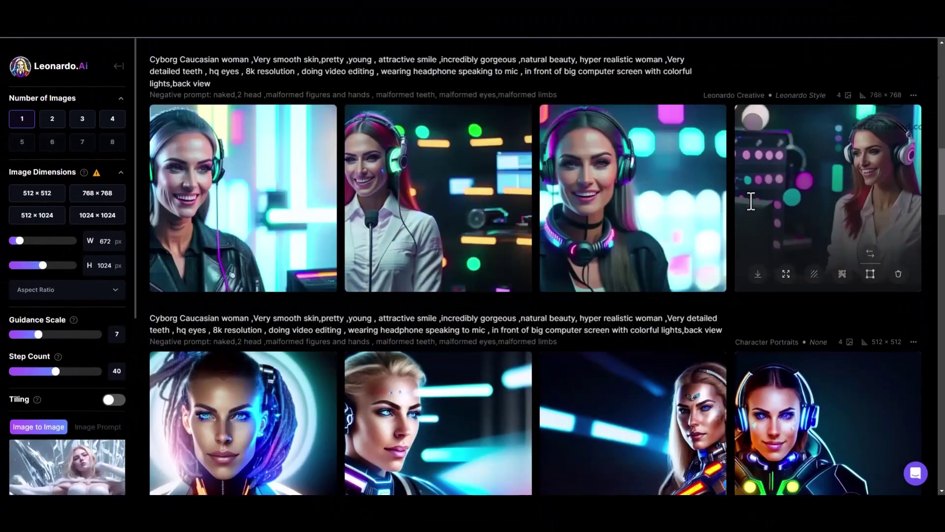
{"action": "scroll", "coordinate": [391, 283], "scroll_direction": "down", "scroll_amount": 3}
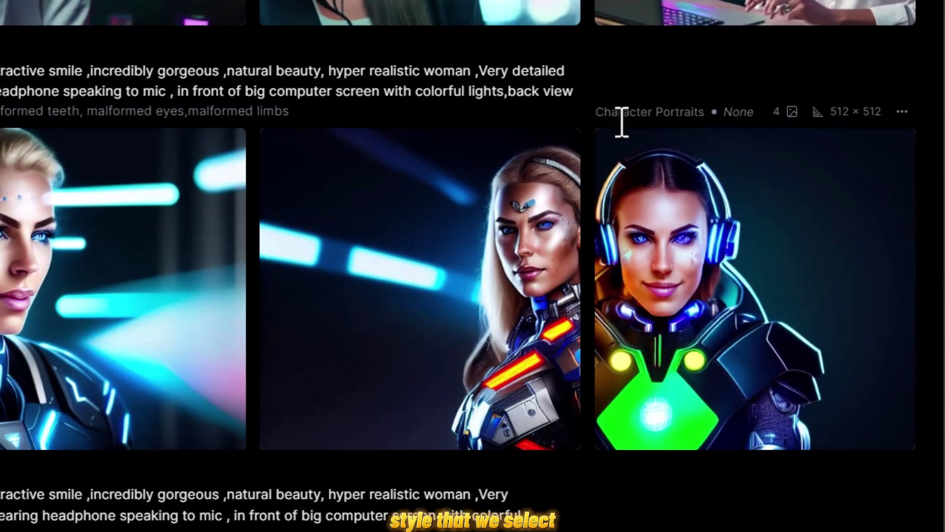
{"action": "mouse_move", "coordinate": [662, 167]}
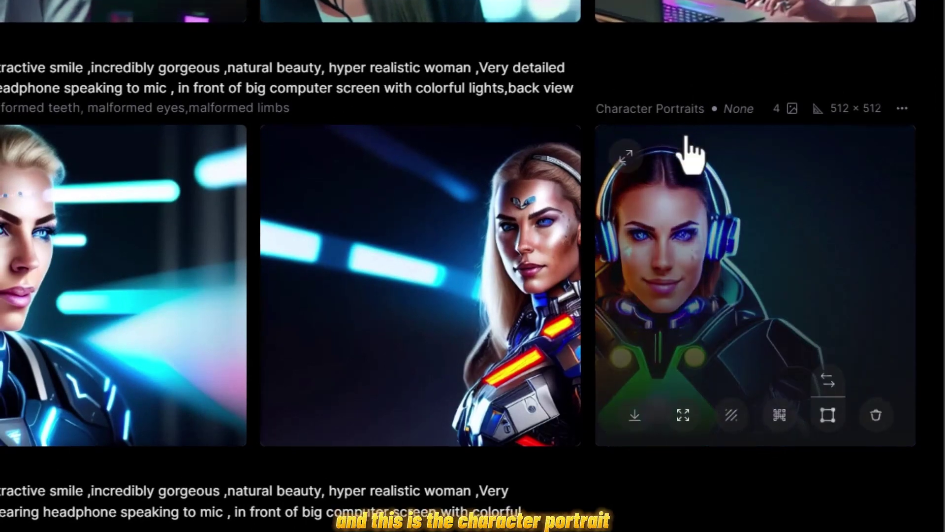
{"action": "scroll", "coordinate": [682, 145], "scroll_direction": "down", "scroll_amount": 3}
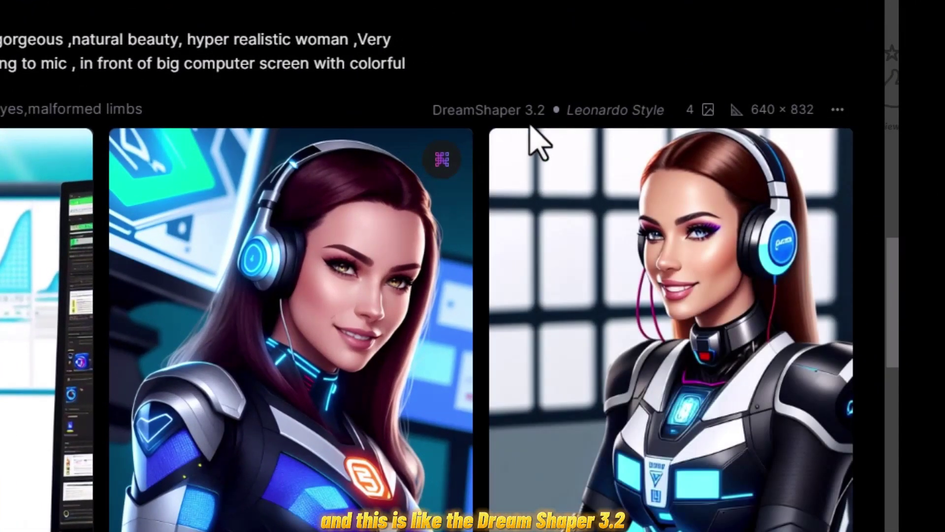
{"action": "scroll", "coordinate": [634, 285], "scroll_direction": "down", "scroll_amount": 6}
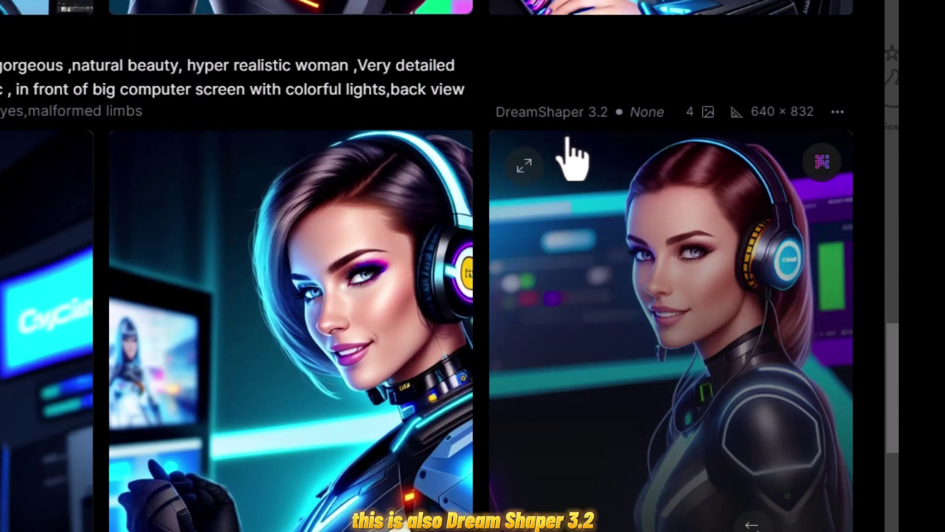
{"action": "scroll", "coordinate": [627, 175], "scroll_direction": "down", "scroll_amount": 5}
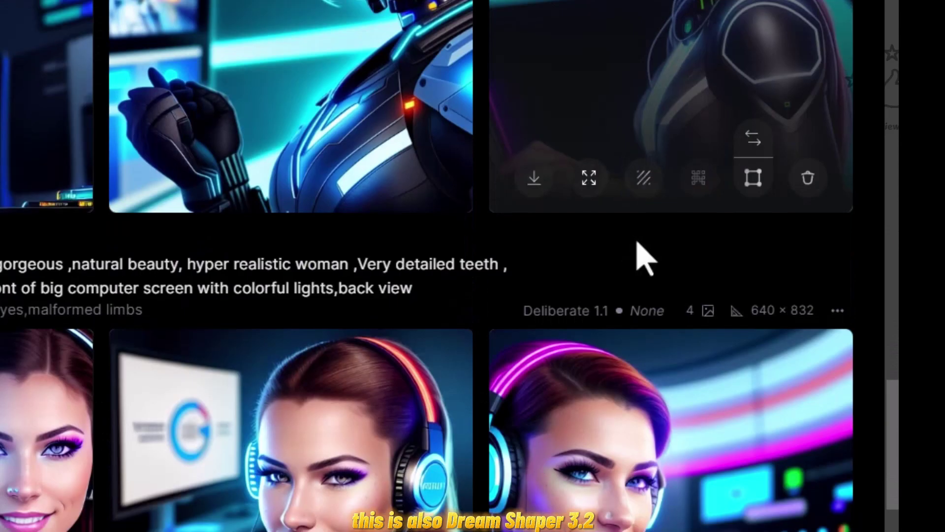
{"action": "scroll", "coordinate": [645, 259], "scroll_direction": "down", "scroll_amount": 4}
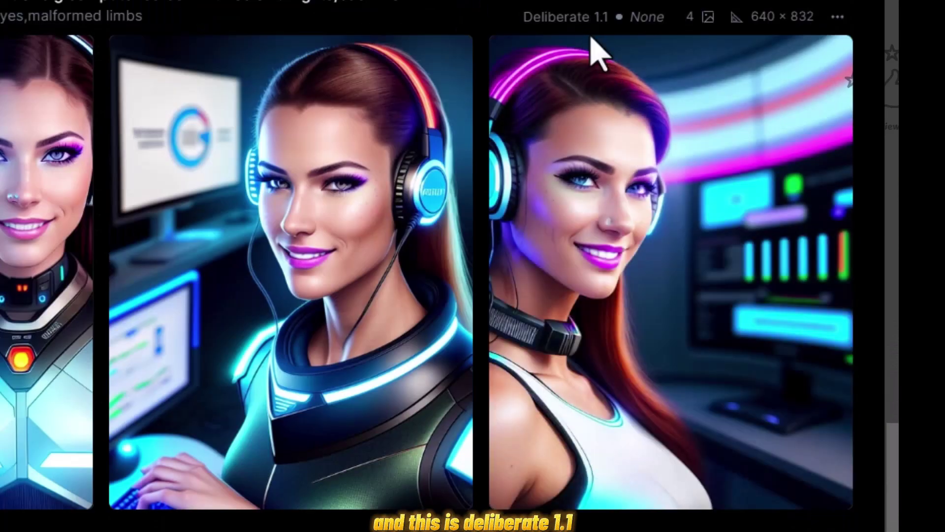
{"action": "scroll", "coordinate": [598, 54], "scroll_direction": "down", "scroll_amount": 10}
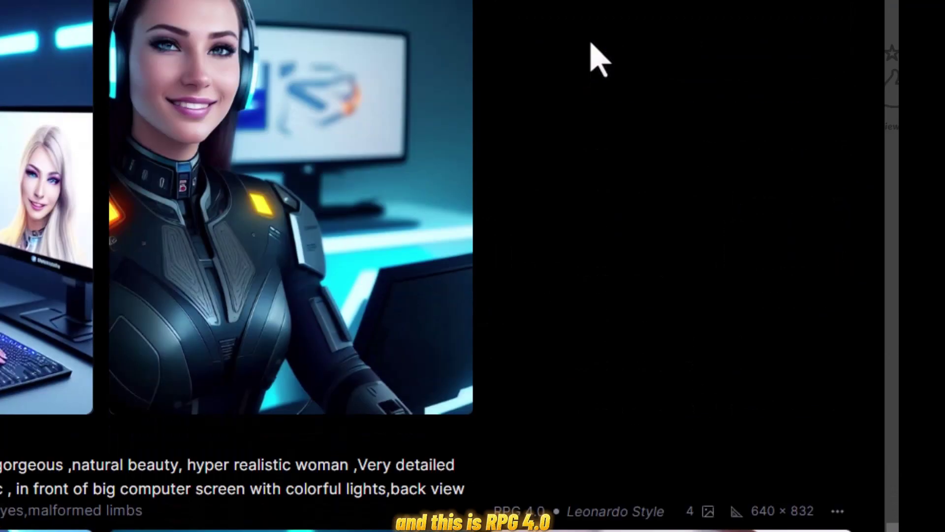
{"action": "scroll", "coordinate": [591, 44], "scroll_direction": "down", "scroll_amount": 4}
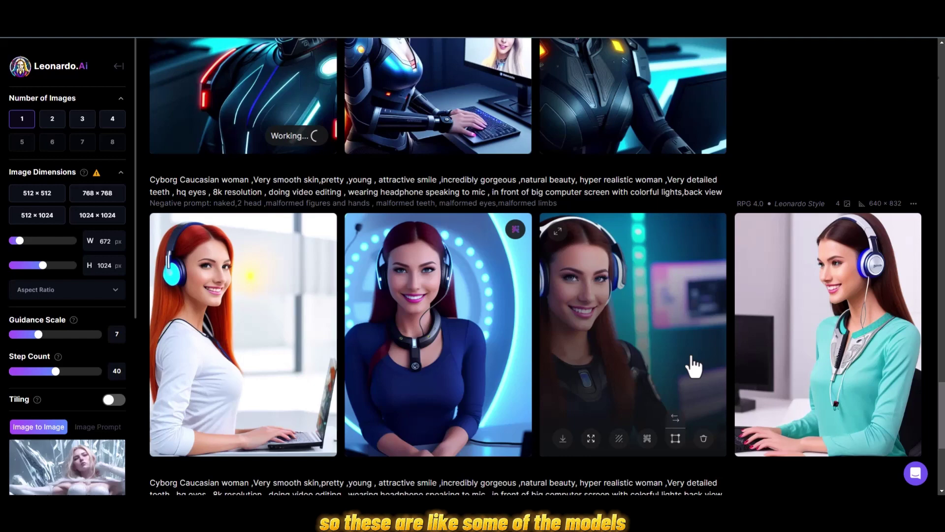
{"action": "scroll", "coordinate": [695, 367], "scroll_direction": "down", "scroll_amount": 4}
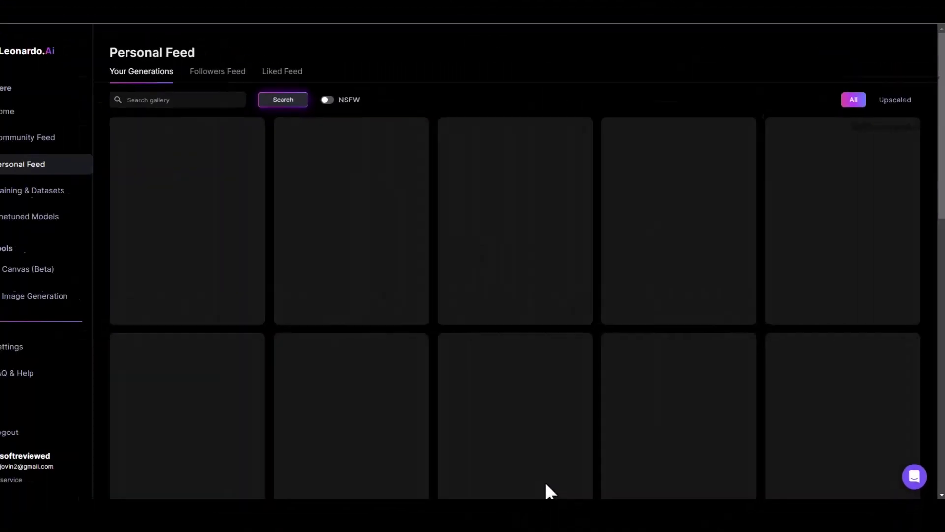
In the Personal Feed, inspect the generation details of the blonde woman in the pink-and-teal jacket and the woman against the green background
{"action": "scroll", "coordinate": [560, 477], "scroll_direction": "down", "scroll_amount": 10}
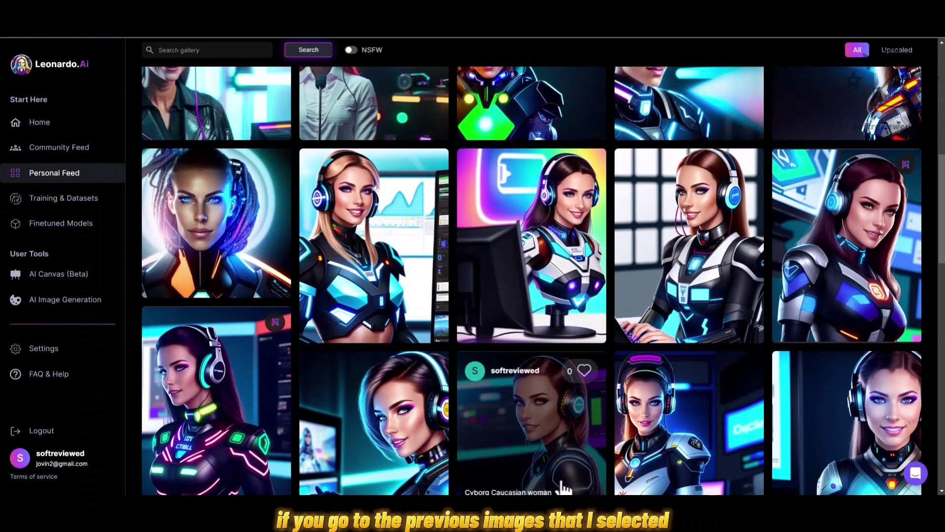
{"action": "scroll", "coordinate": [563, 488], "scroll_direction": "down", "scroll_amount": 15}
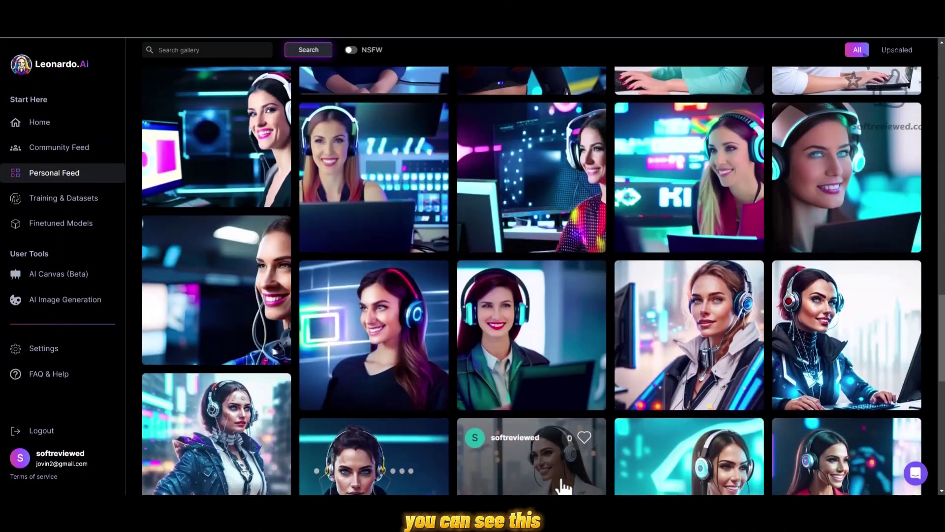
{"action": "scroll", "coordinate": [564, 487], "scroll_direction": "down", "scroll_amount": 4}
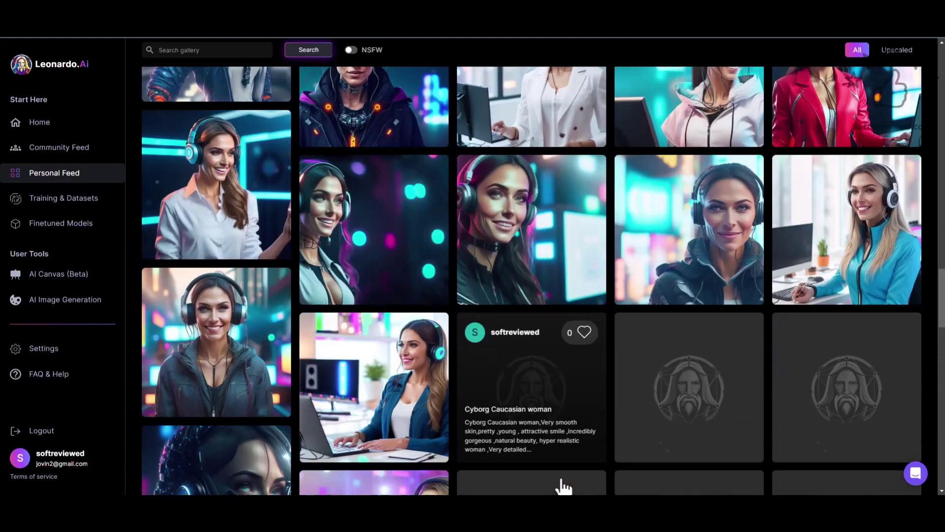
{"action": "scroll", "coordinate": [564, 487], "scroll_direction": "down", "scroll_amount": 5}
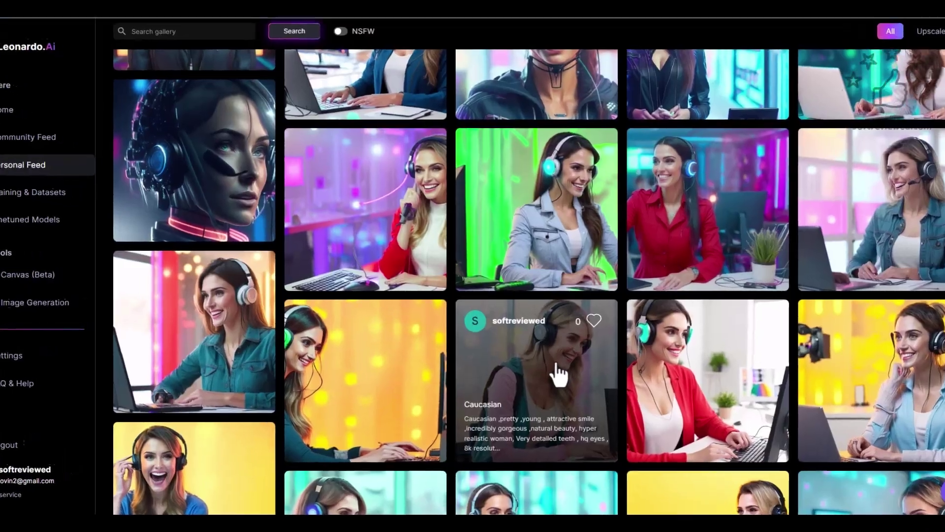
{"action": "left_click", "coordinate": [568, 379]}
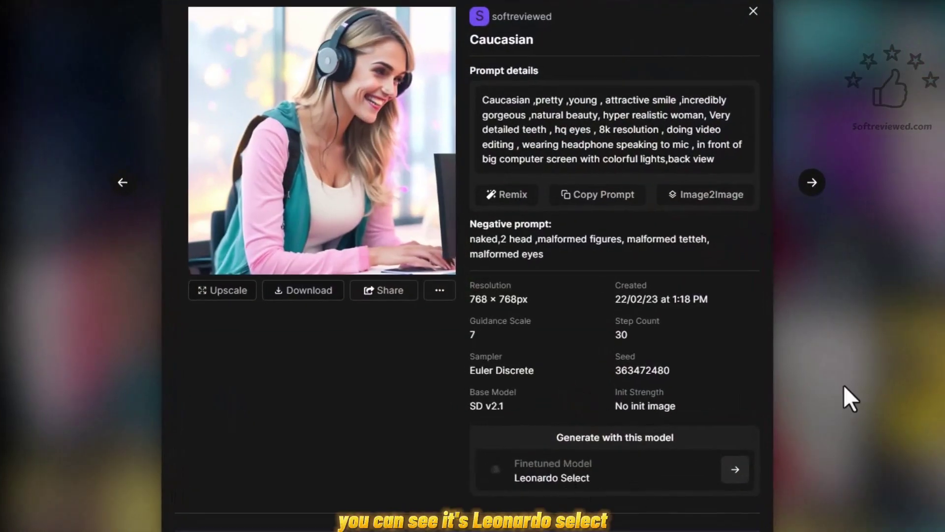
{"action": "left_click", "coordinate": [885, 303]}
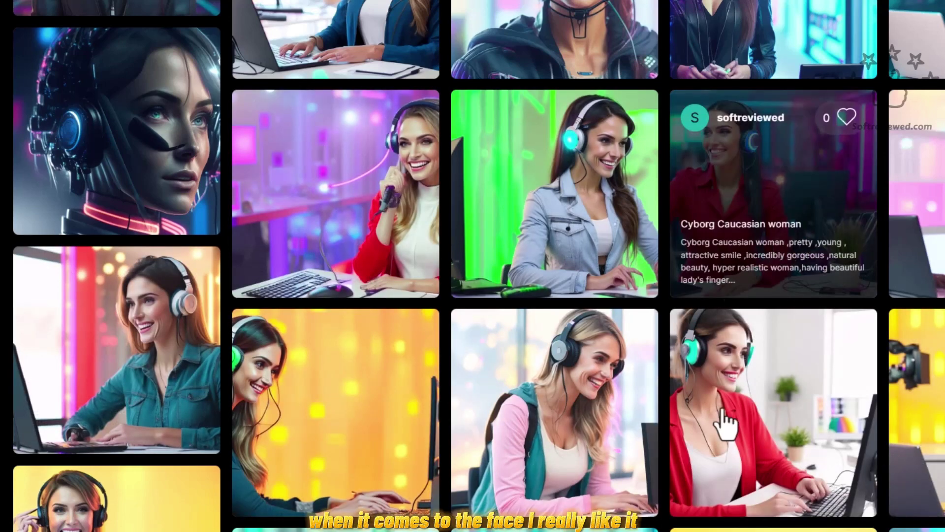
{"action": "left_click", "coordinate": [596, 207]}
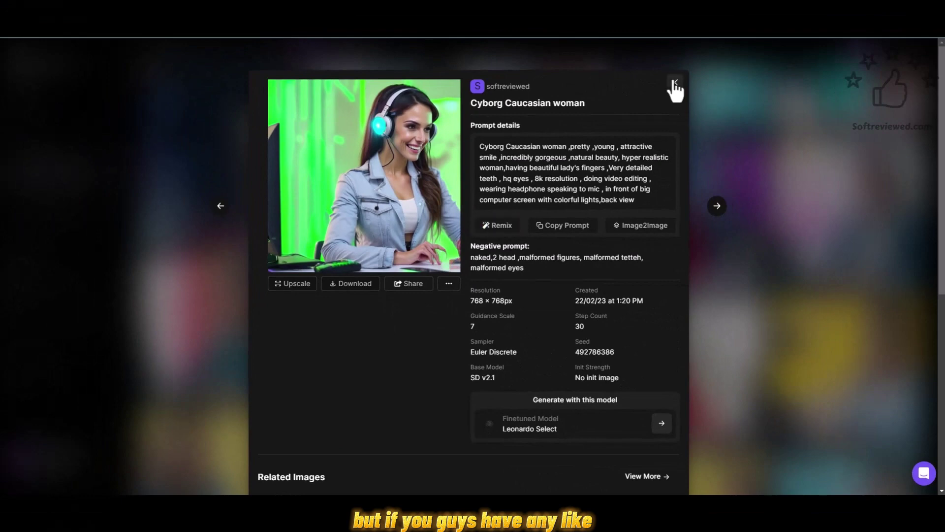
{"action": "left_click", "coordinate": [675, 83]}
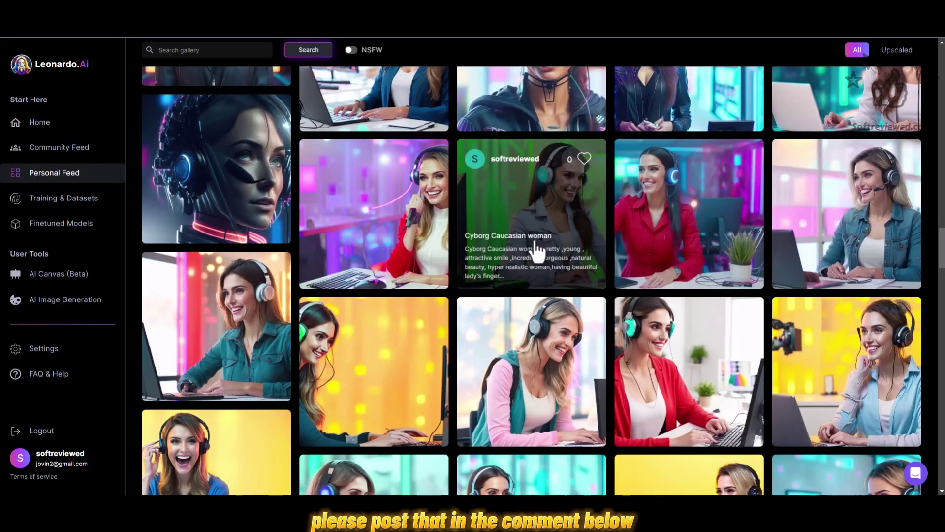
Browse the older headphone-woman generations in the Personal Feed and return to the start of the feed
{"action": "scroll", "coordinate": [538, 251], "scroll_direction": "down", "scroll_amount": 10}
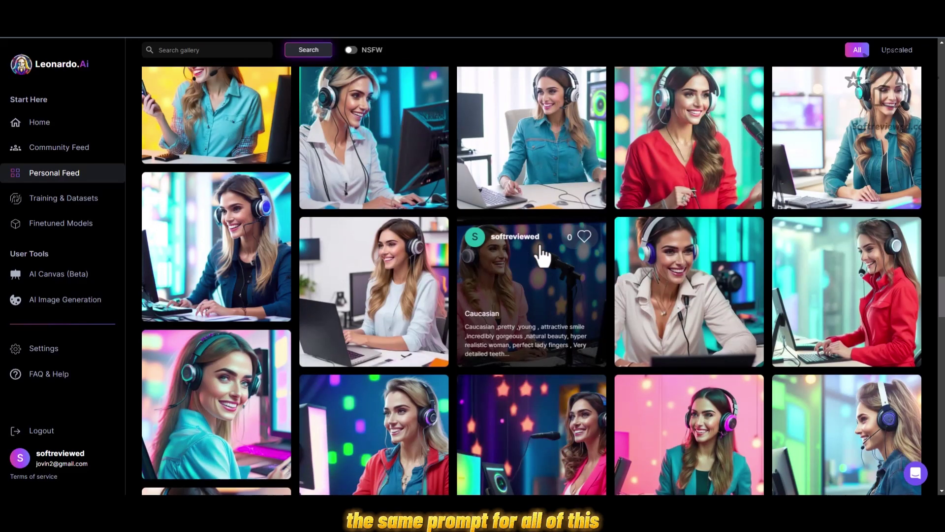
{"action": "scroll", "coordinate": [541, 254], "scroll_direction": "down", "scroll_amount": 6}
{"action": "scroll", "coordinate": [546, 253], "scroll_direction": "down", "scroll_amount": 3}
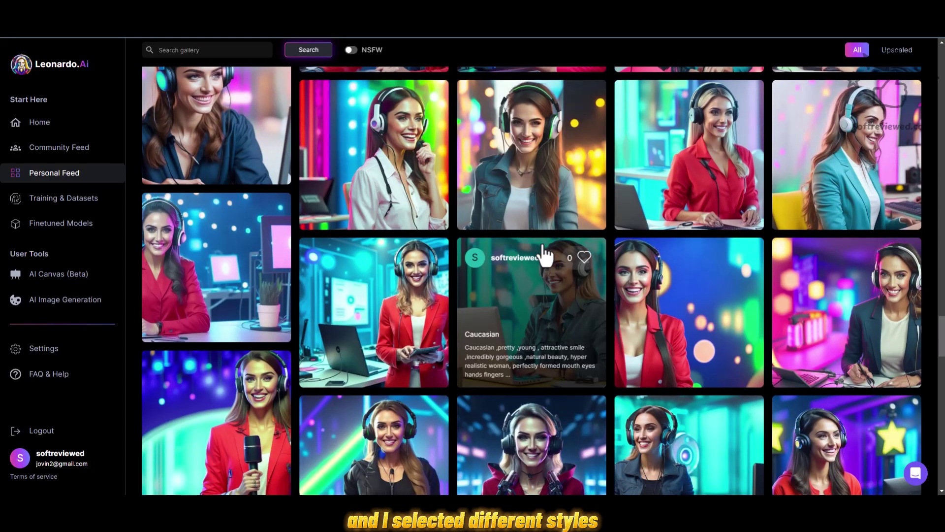
{"action": "scroll", "coordinate": [545, 253], "scroll_direction": "down", "scroll_amount": 6}
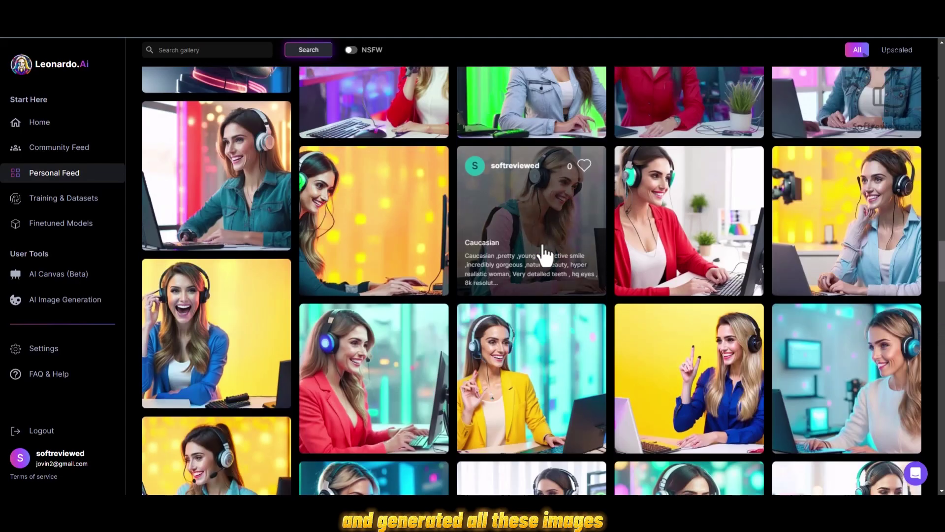
{"action": "scroll", "coordinate": [546, 254], "scroll_direction": "down", "scroll_amount": 10}
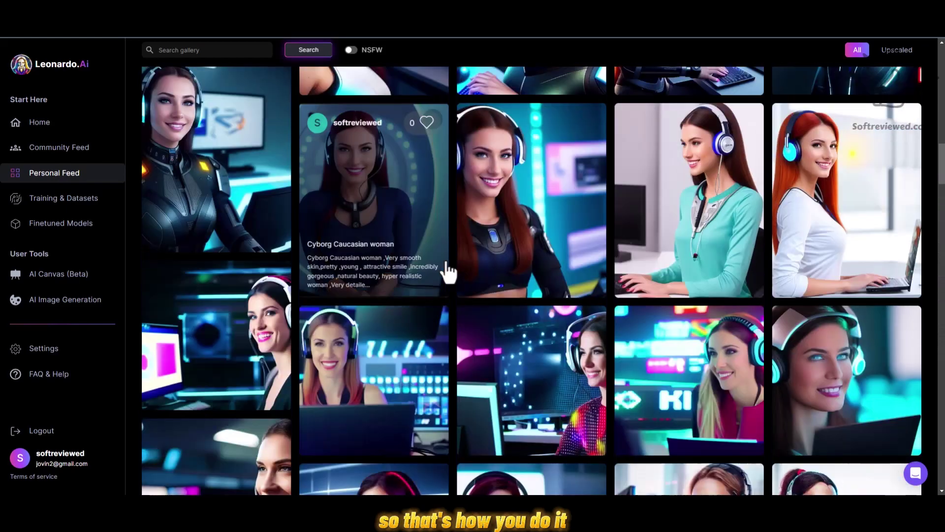
{"action": "scroll", "coordinate": [448, 271], "scroll_direction": "up", "scroll_amount": 20}
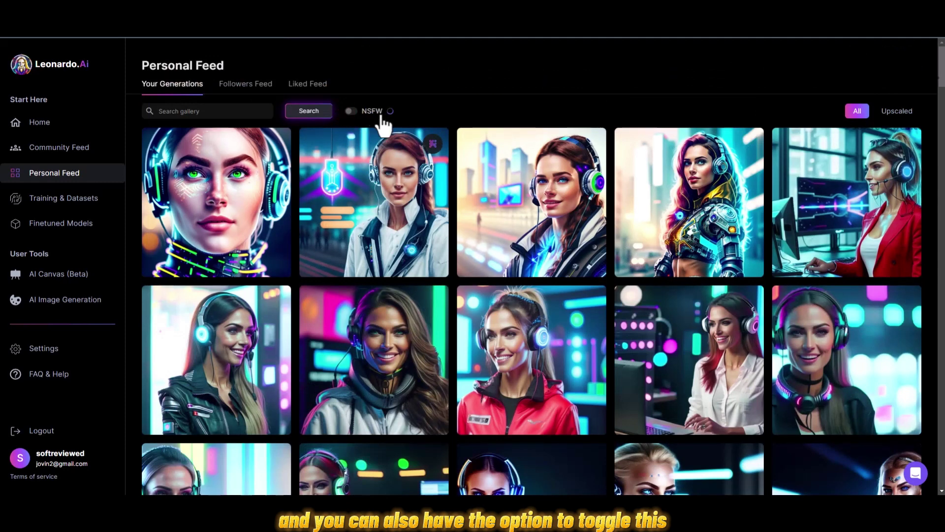
Try the NSFW toggle and check the Followers Feed and Liked Feed, returning to Your Generations
{"action": "left_click", "coordinate": [351, 112]}
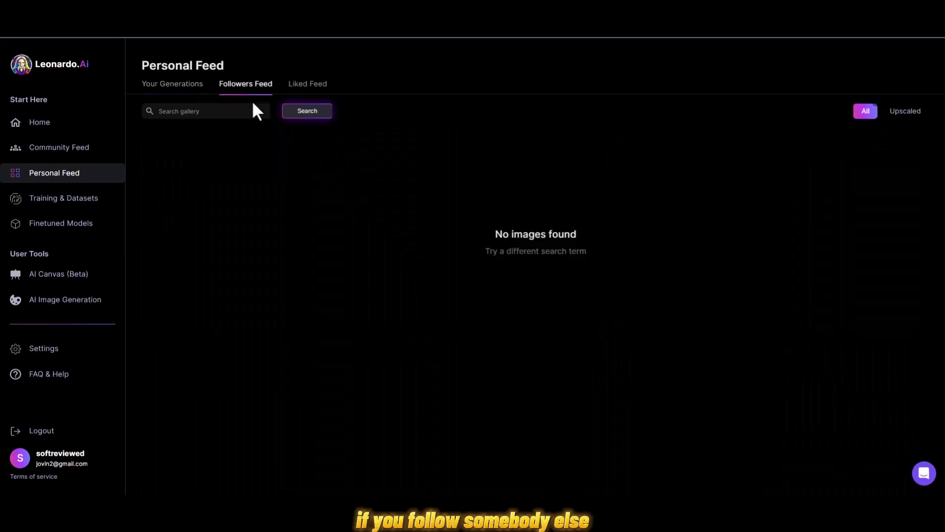
{"action": "left_click", "coordinate": [324, 86]}
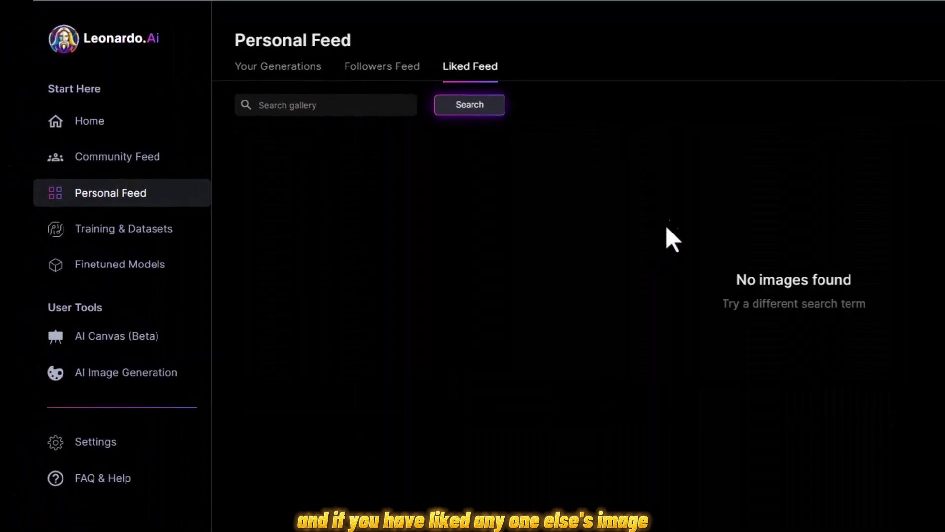
{"action": "left_click", "coordinate": [261, 72]}
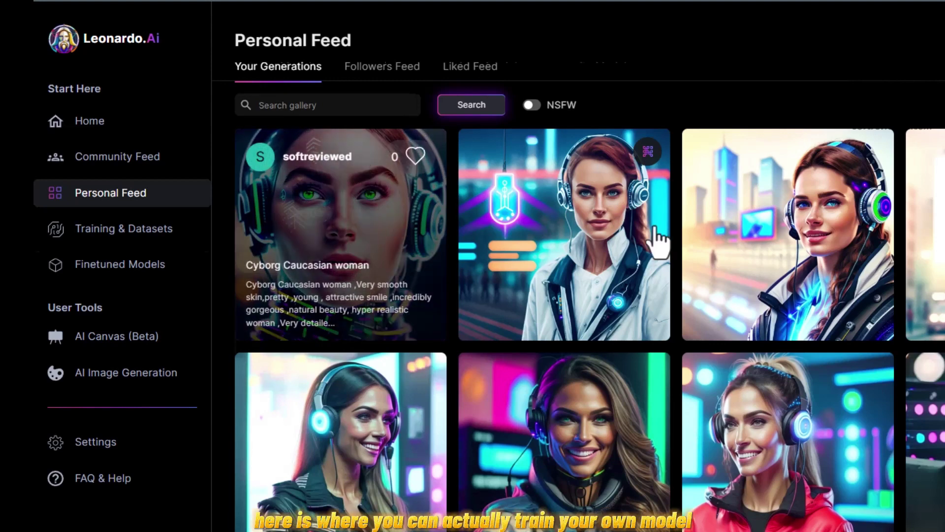
Create a new training dataset named DEMO with the default description, and look over its image upload area and gallery
{"action": "left_click", "coordinate": [124, 228]}
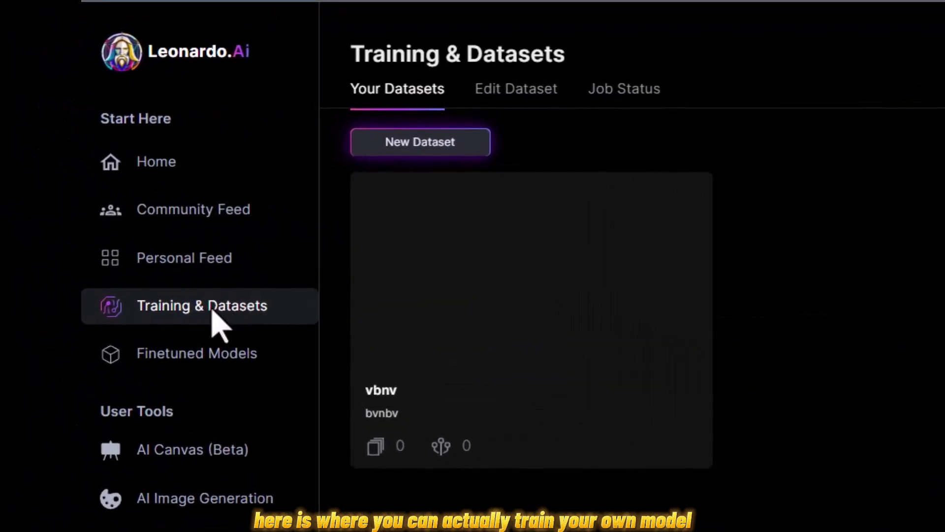
{"action": "left_click", "coordinate": [418, 144]}
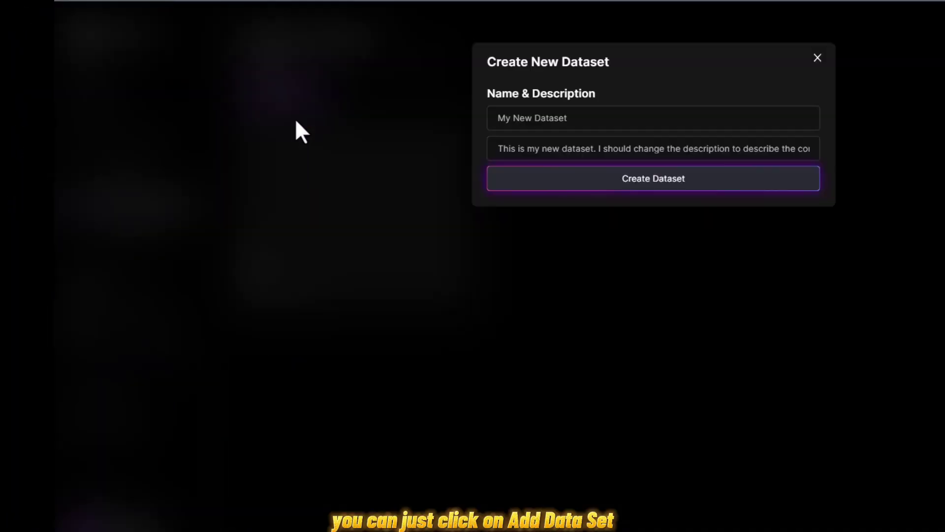
{"action": "left_click", "coordinate": [597, 121]}
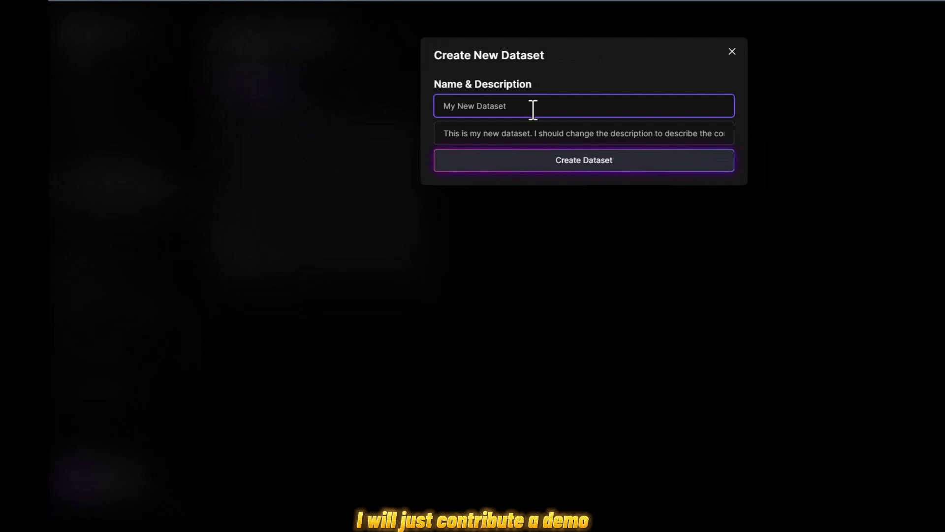
{"action": "type", "text": "DEMO"}
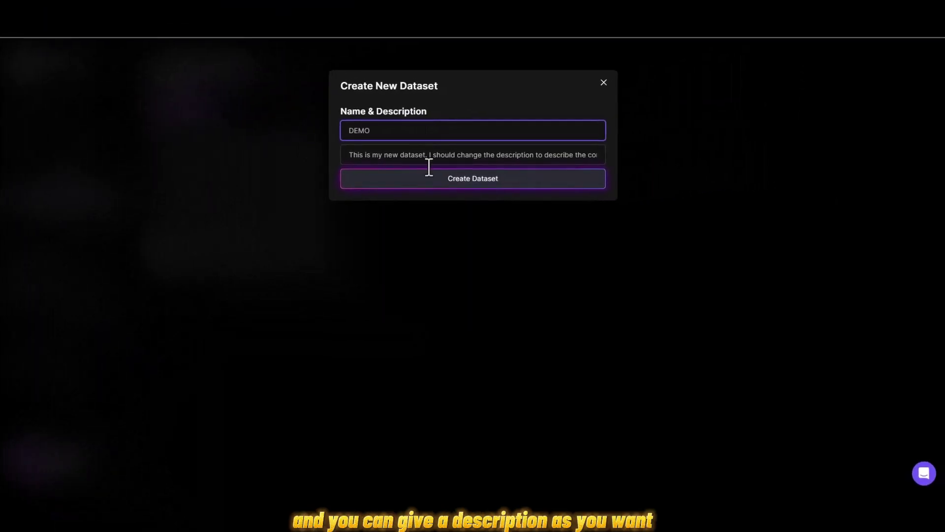
{"action": "left_click", "coordinate": [425, 177]}
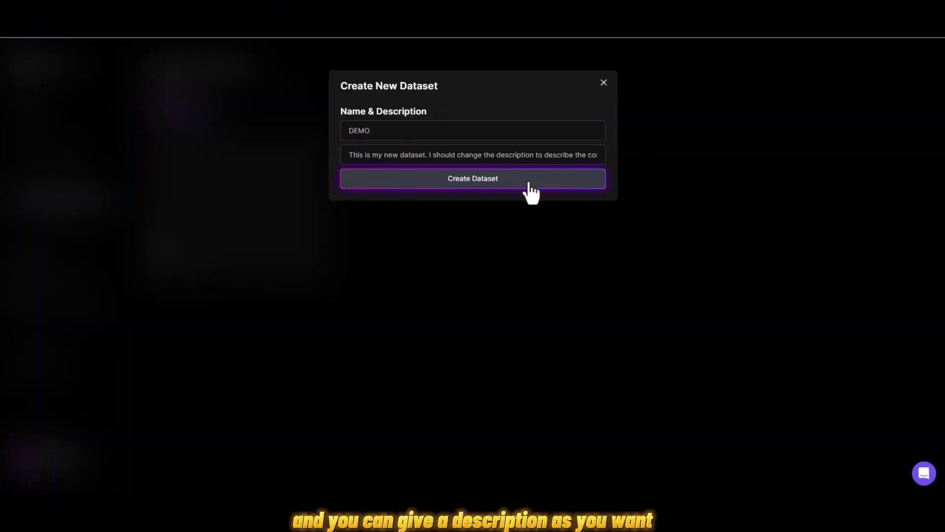
{"action": "left_click", "coordinate": [454, 180]}
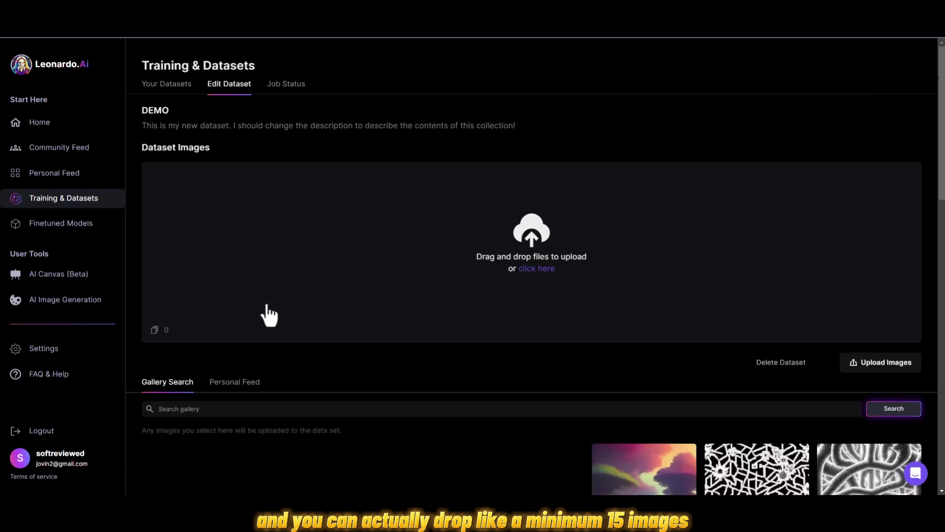
{"action": "scroll", "coordinate": [268, 315], "scroll_direction": "down", "scroll_amount": 1}
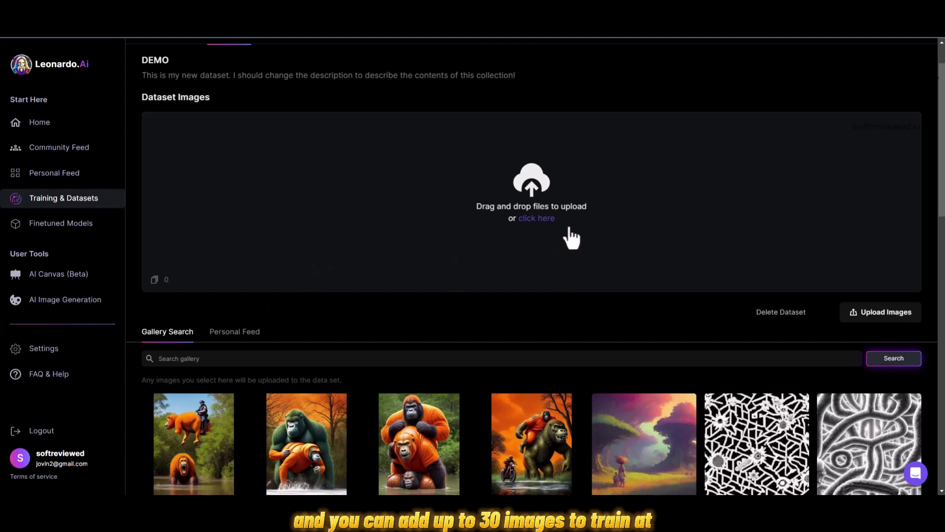
{"action": "scroll", "coordinate": [577, 235], "scroll_direction": "up", "scroll_amount": 1}
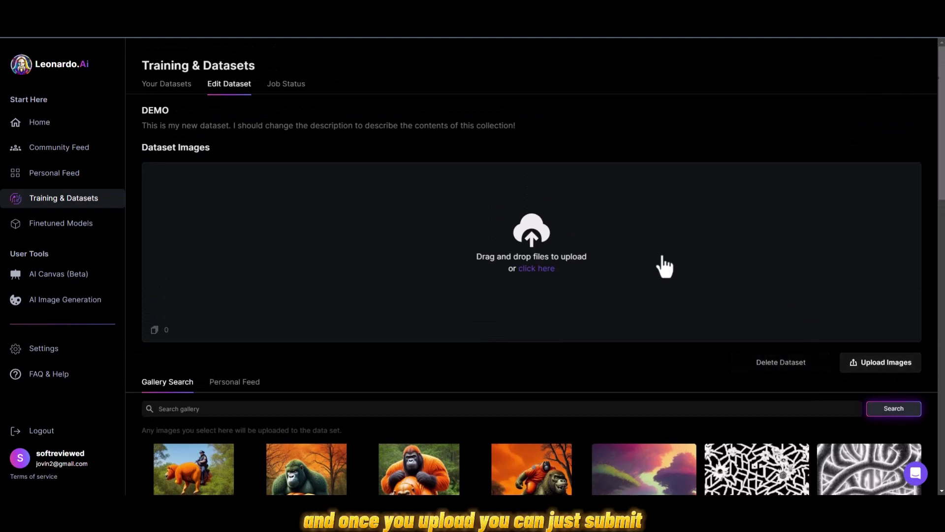
Check the training Job Status, and clear both the prompt and the negative prompt in the AI Generation Tool
{"action": "left_click", "coordinate": [295, 86]}
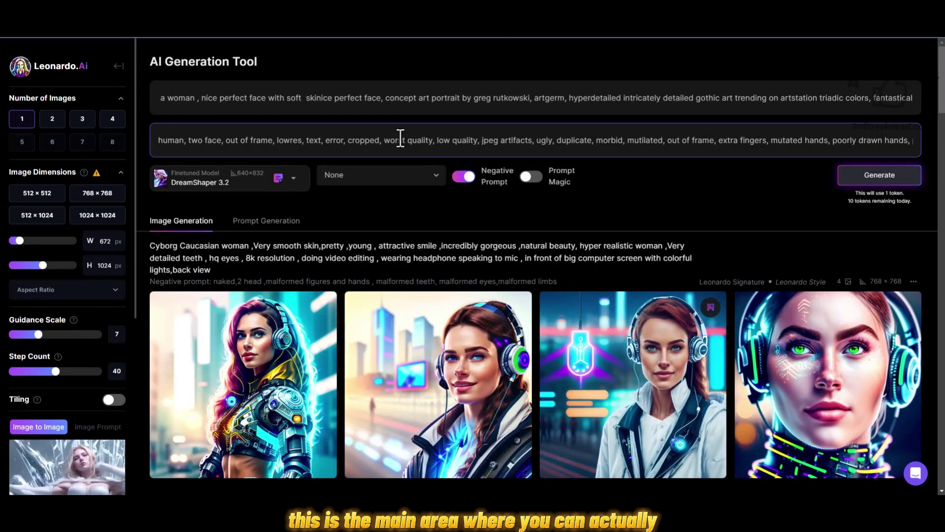
{"action": "key", "text": "ctrl+a"}
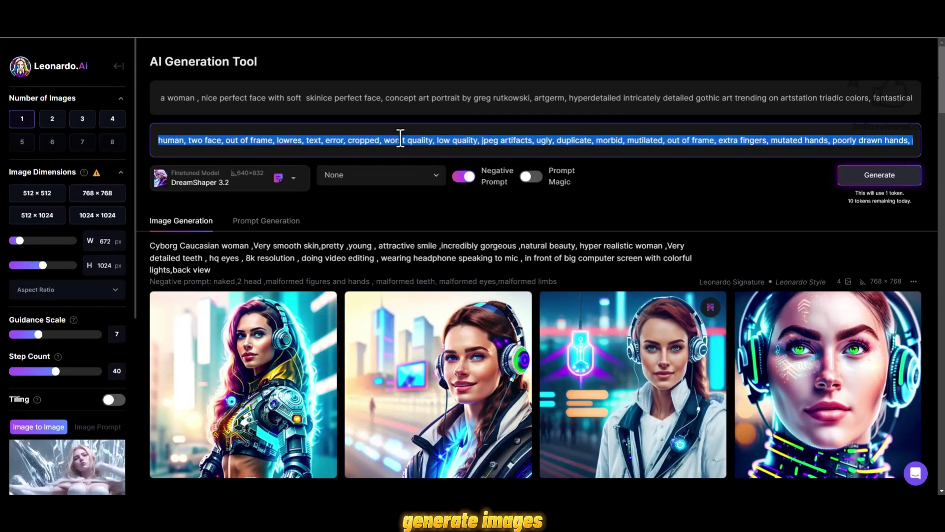
{"action": "key", "text": "BackSpace"}
{"action": "left_click", "coordinate": [333, 99]}
{"action": "key", "text": "ctrl+a"}
{"action": "key", "text": "BackSpace"}
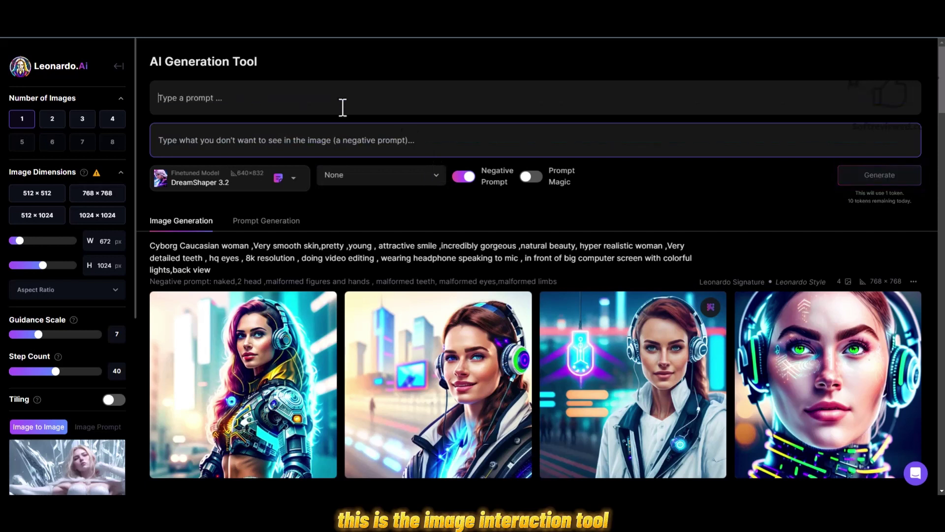
Turn on Prompt Magic and look over the style and finetuned model choices, keeping None and DreamShaper 3.2
{"action": "mouse_move", "coordinate": [540, 179]}
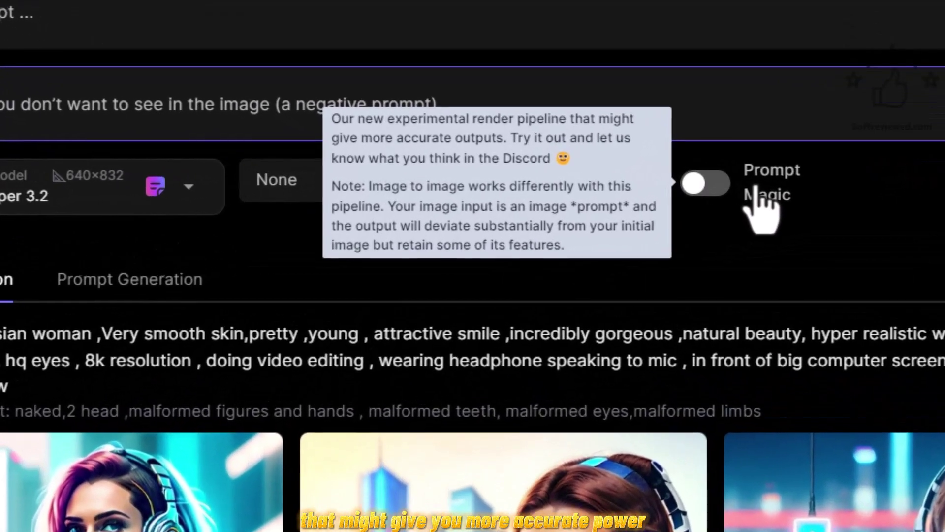
{"action": "left_click", "coordinate": [556, 187]}
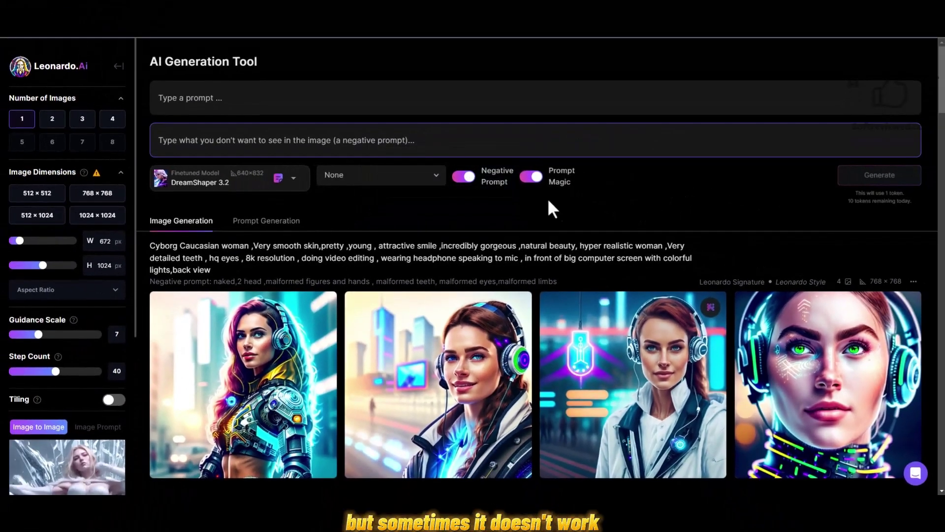
{"action": "left_click", "coordinate": [373, 180]}
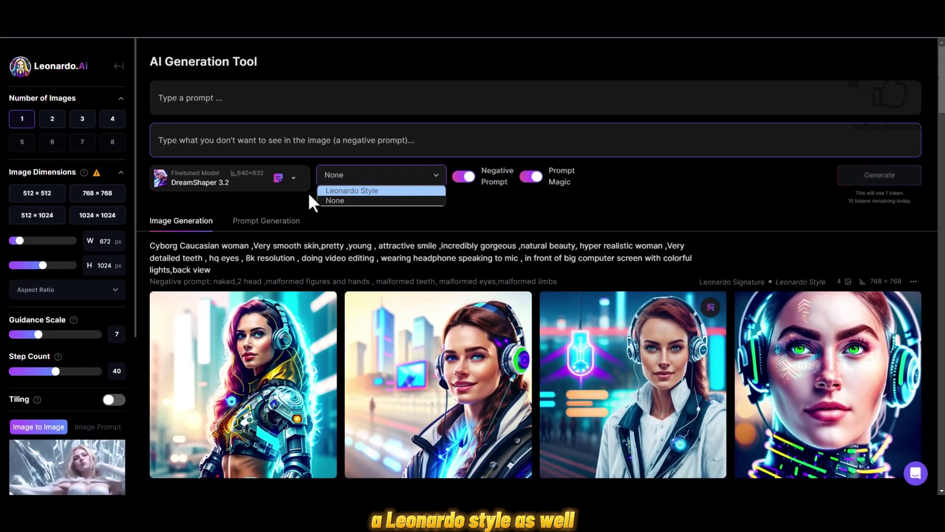
{"action": "left_click", "coordinate": [211, 183]}
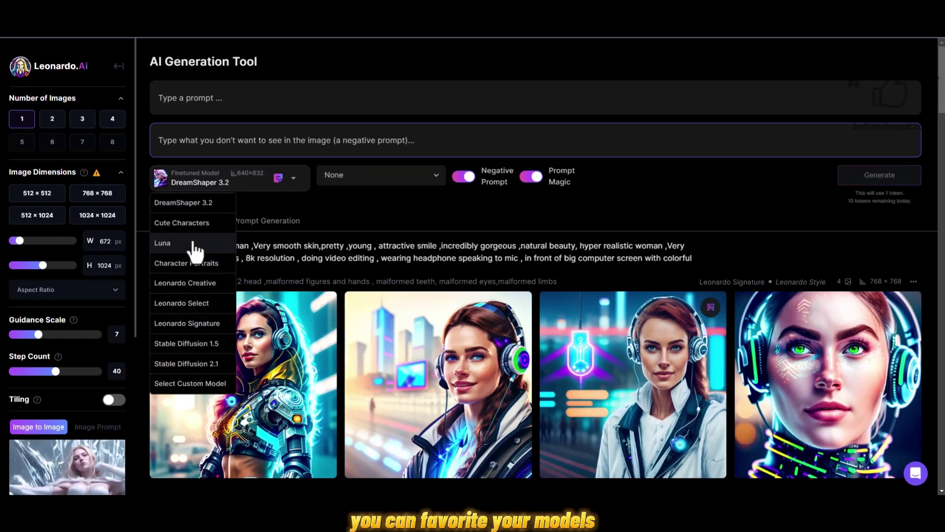
{"action": "left_click", "coordinate": [310, 200]}
Set the image width to 832 px and the step count to 50, looking over the aspect ratio options without choosing one
{"action": "mouse_move", "coordinate": [97, 177]}
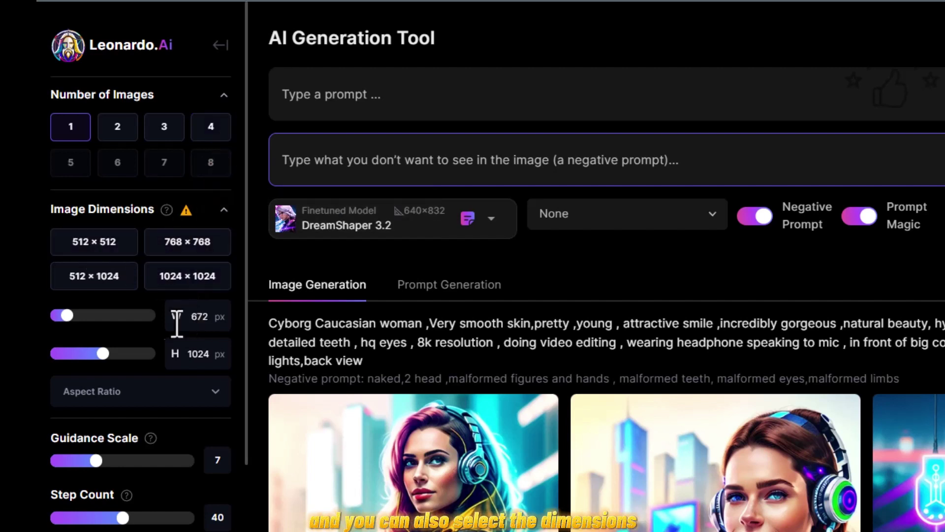
{"action": "mouse_move", "coordinate": [68, 316]}
{"action": "left_mouse_down"}
{"action": "mouse_move", "coordinate": [131, 316]}
{"action": "mouse_move", "coordinate": [83, 315]}
{"action": "left_mouse_up"}
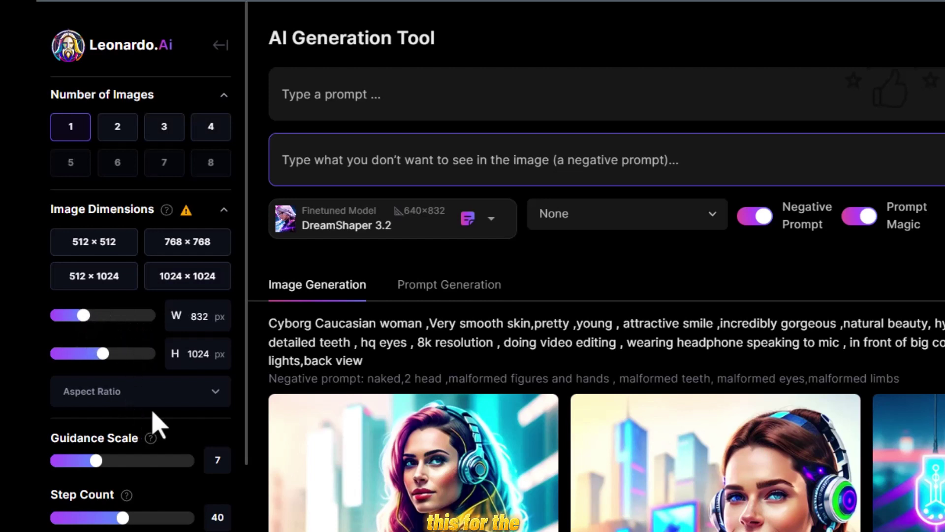
{"action": "left_click", "coordinate": [150, 394]}
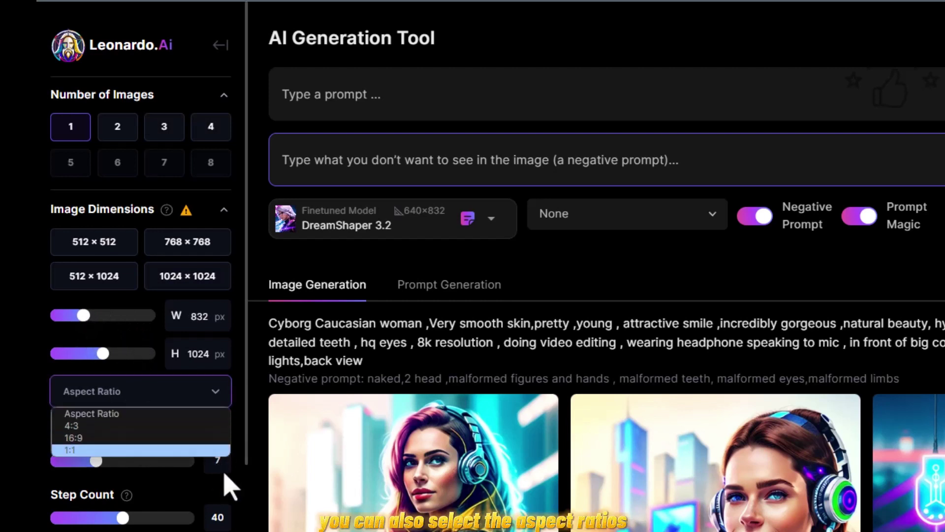
{"action": "left_click", "coordinate": [207, 481]}
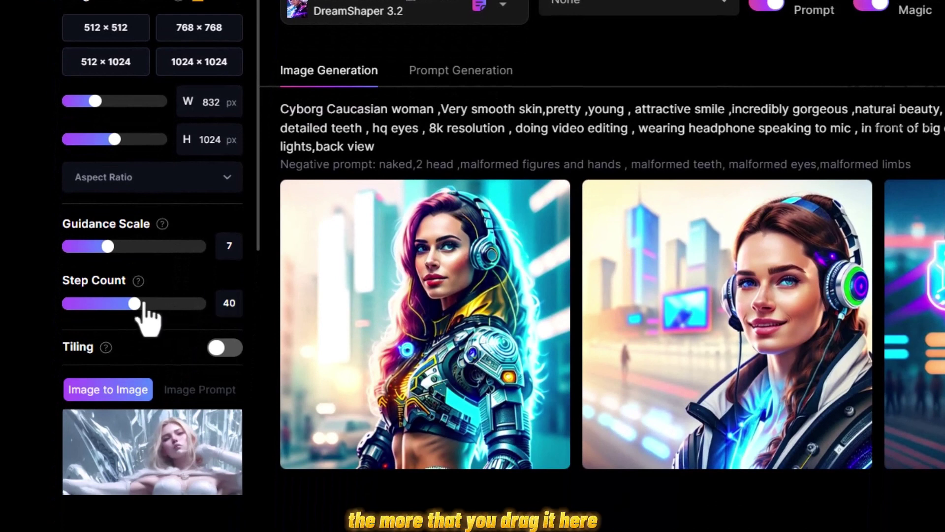
{"action": "left_click_drag", "start_coordinate": [135, 303], "coordinate": [171, 303]}
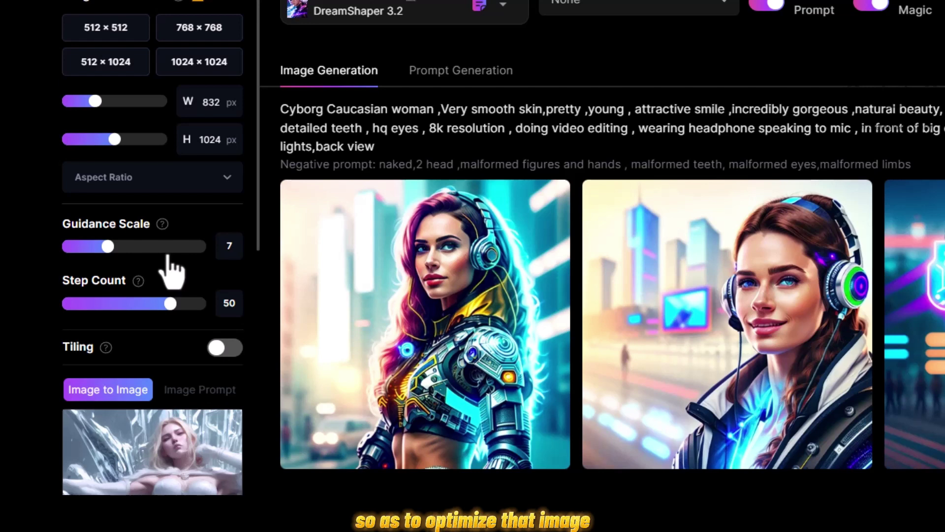
Remove the reference picture of the woman in white from the Image to Image input
{"action": "scroll", "coordinate": [170, 268], "scroll_direction": "down", "scroll_amount": 6}
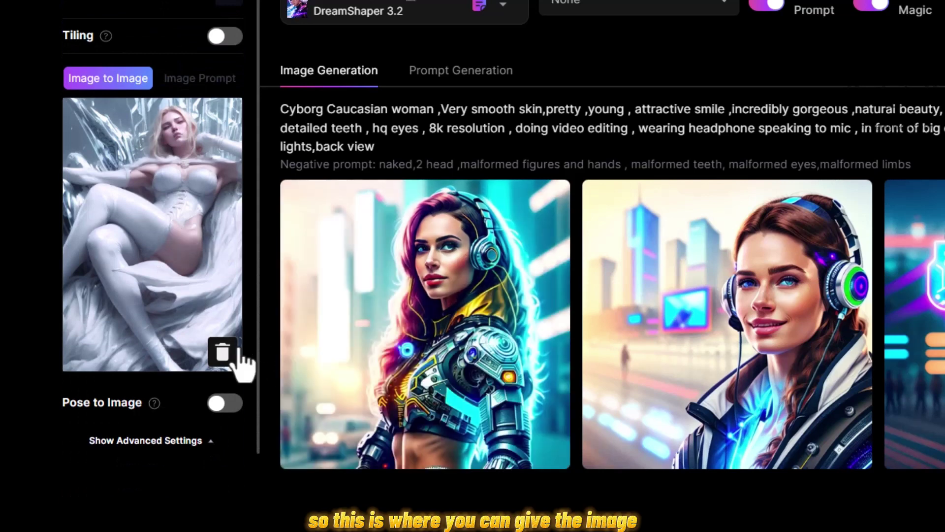
{"action": "left_click", "coordinate": [228, 355]}
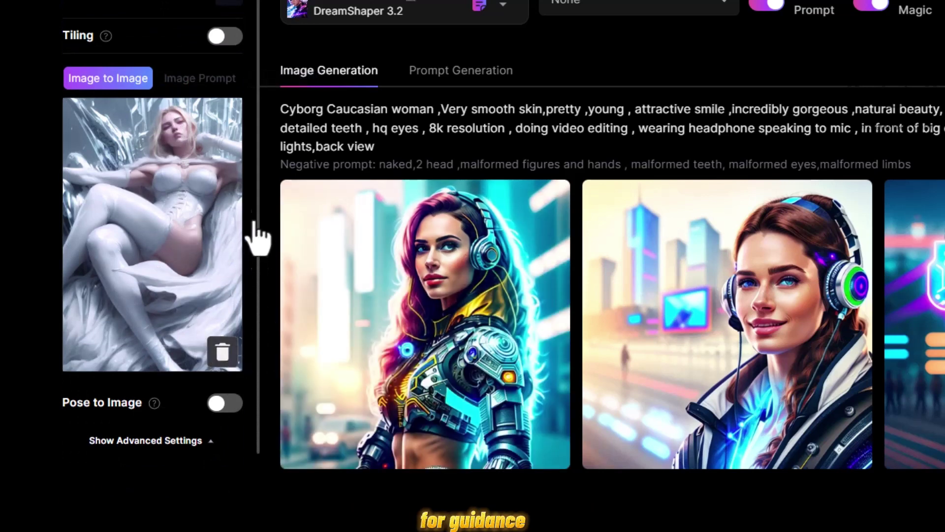
{"action": "scroll", "coordinate": [160, 339], "scroll_direction": "down", "scroll_amount": 5}
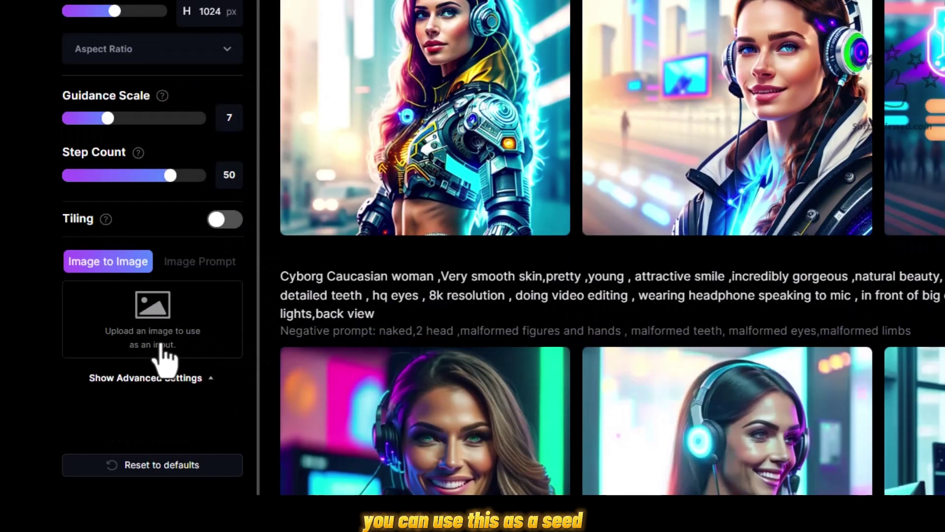
{"action": "scroll", "coordinate": [162, 354], "scroll_direction": "up", "scroll_amount": 3}
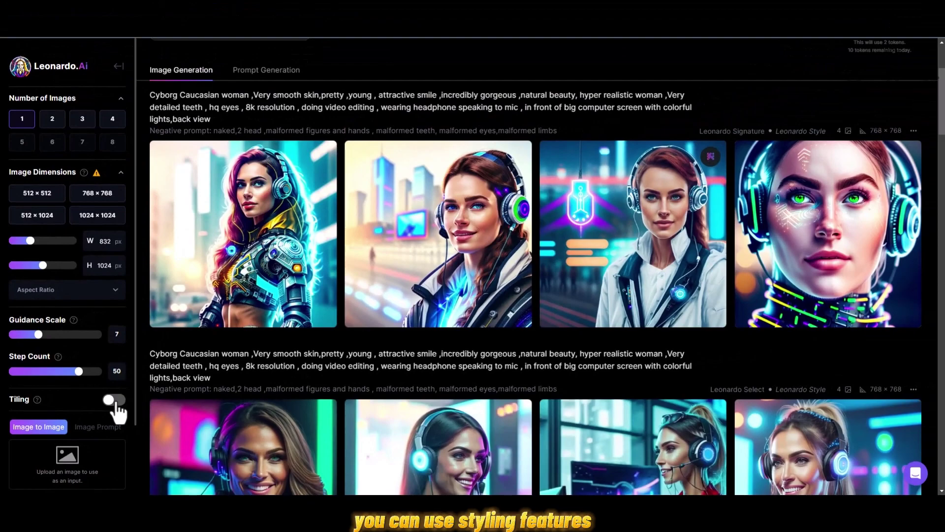
Remove the background from the first Leonardo Select image, the smiling woman with headphones and a grey hooded jacket
{"action": "scroll", "coordinate": [598, 143], "scroll_direction": "down", "scroll_amount": 4}
{"action": "mouse_move", "coordinate": [237, 379]}
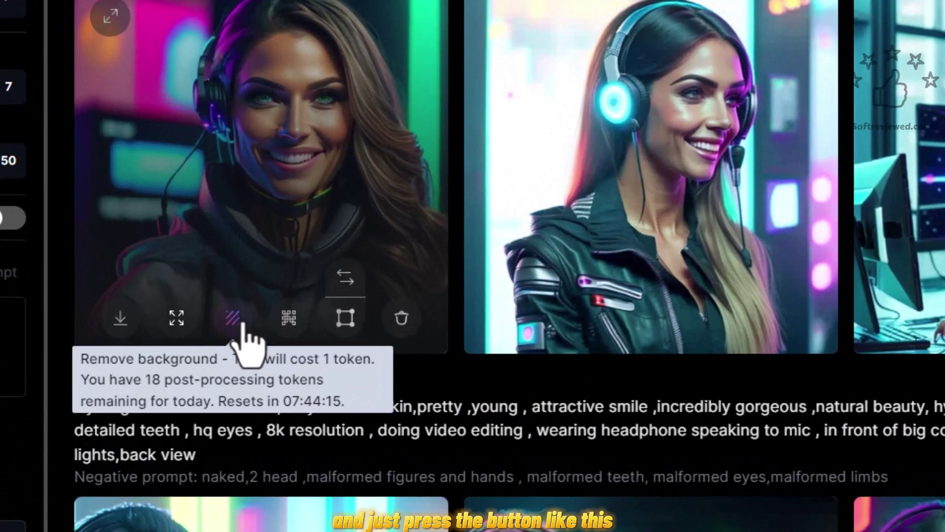
{"action": "left_click", "coordinate": [243, 321]}
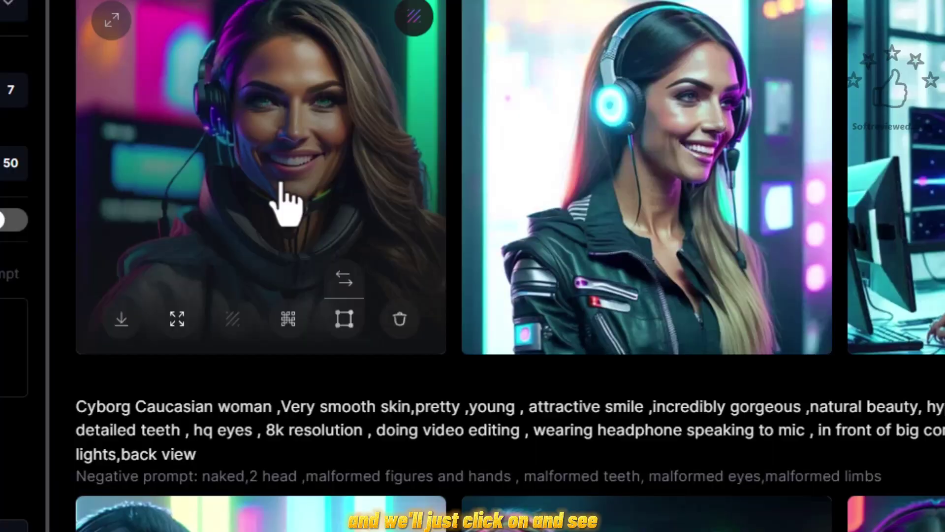
Enlarge the smiling headphone woman and compare the Original Image and No Background versions, closing the viewer when done
{"action": "left_click", "coordinate": [282, 186]}
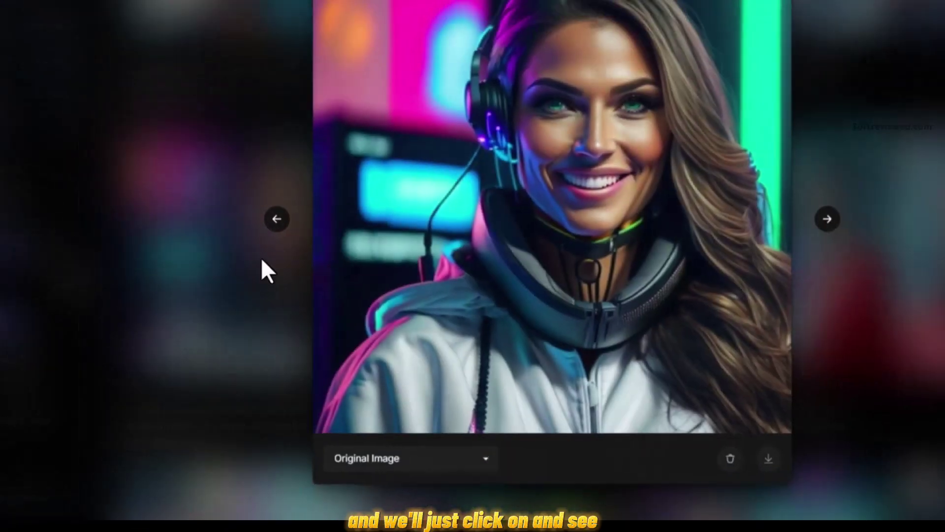
{"action": "left_click", "coordinate": [346, 459]}
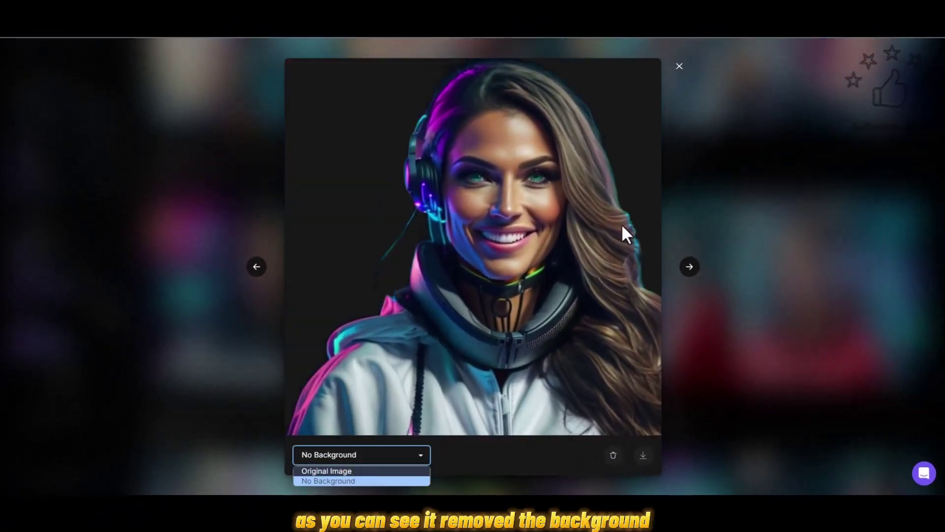
{"action": "left_click", "coordinate": [376, 473]}
{"action": "left_click", "coordinate": [365, 460]}
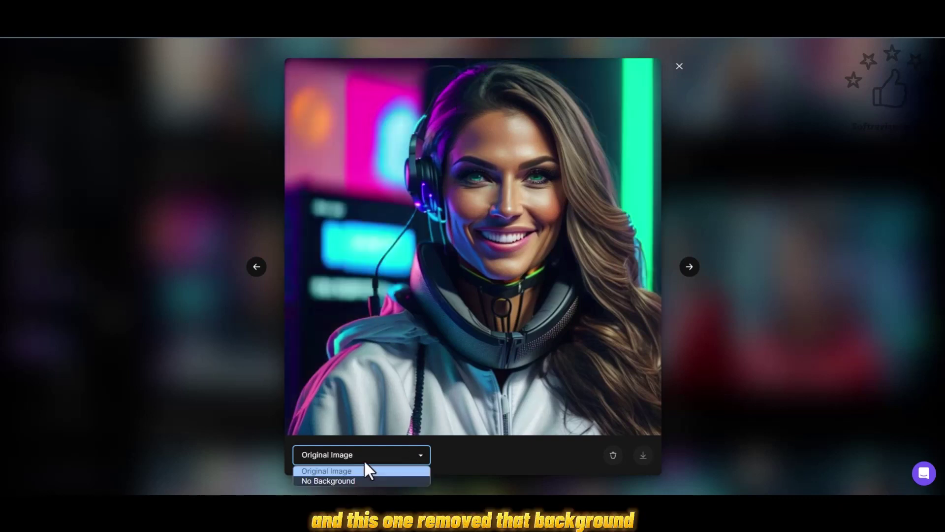
{"action": "left_click", "coordinate": [362, 480]}
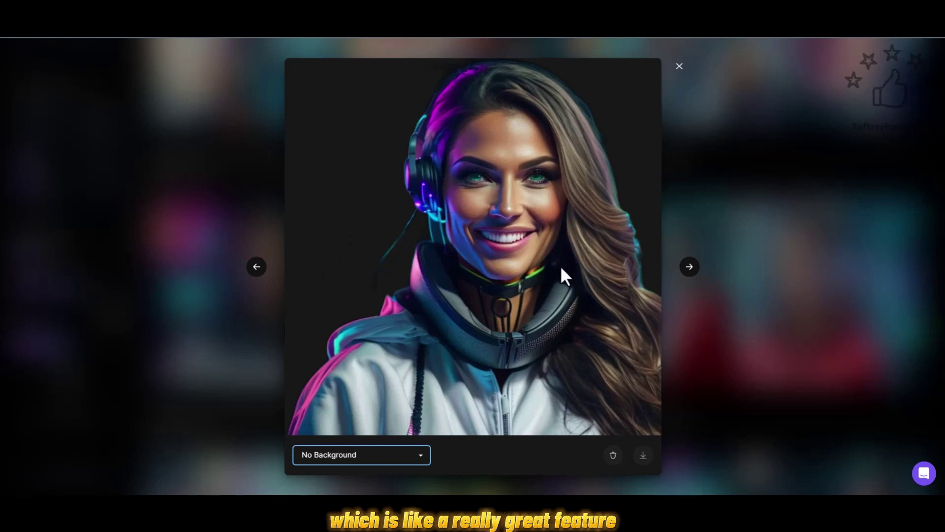
{"action": "left_click", "coordinate": [679, 69]}
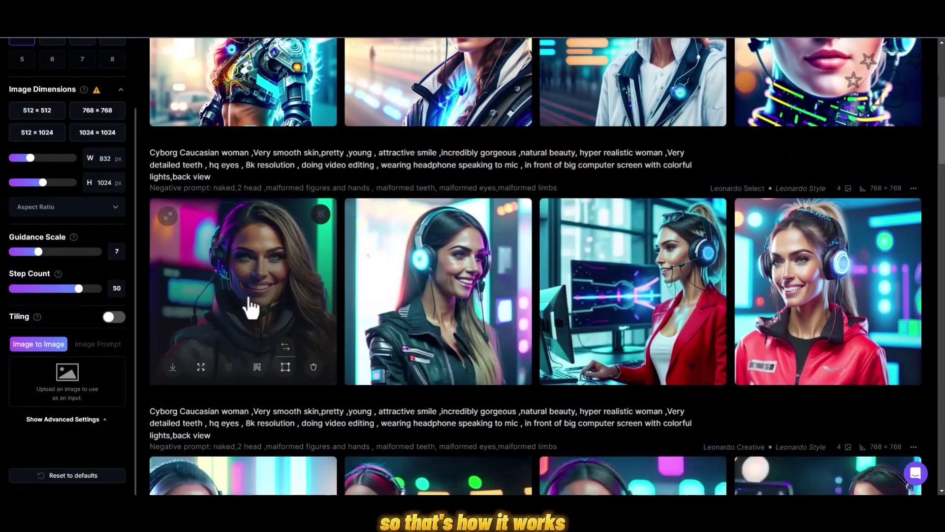
Use the smiling headphone woman as the Image to Image input and enter the prompt "ADD A SUNGLASS"
{"action": "left_click", "coordinate": [288, 357]}
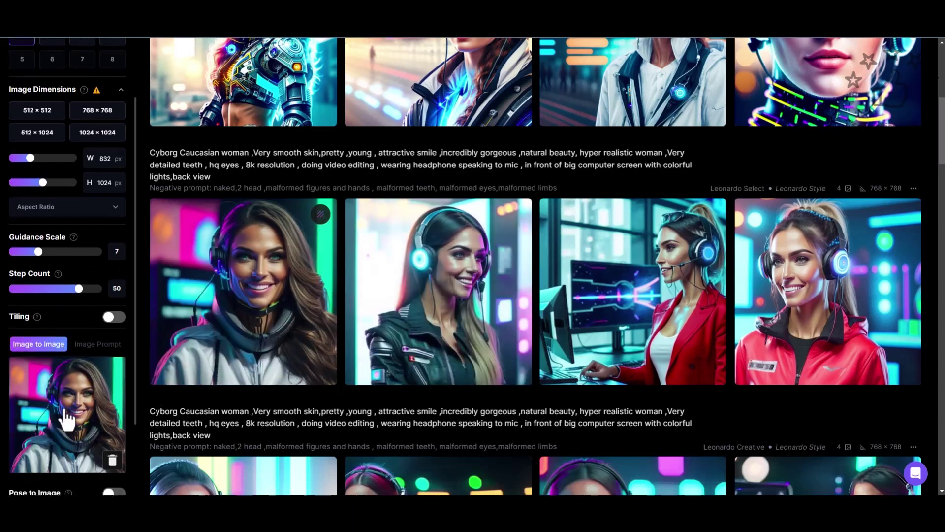
{"action": "scroll", "coordinate": [289, 376], "scroll_direction": "up", "scroll_amount": 7}
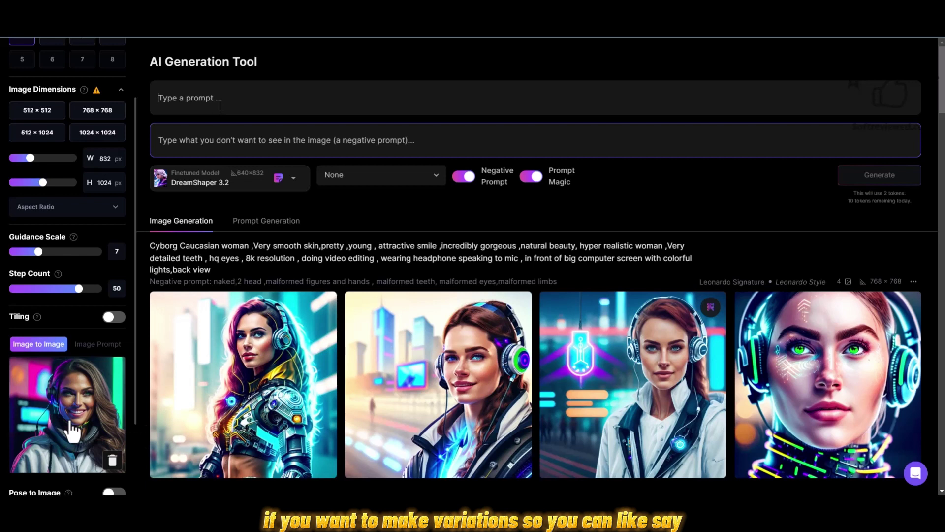
{"action": "left_click", "coordinate": [241, 106]}
{"action": "type", "text": "ADD "}
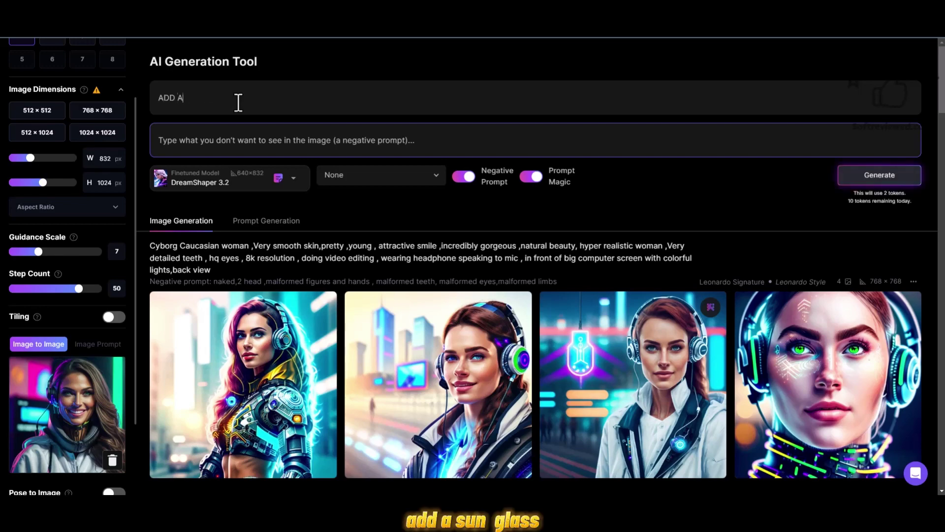
{"action": "type", "text": "A SUNGLASS"}
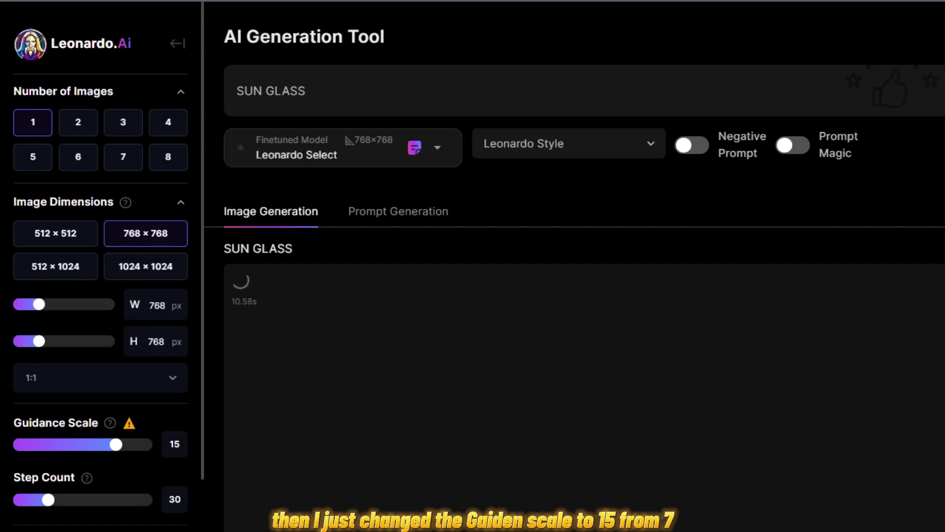
Compare the SUN GLASS variation with the earlier ADD A SUNGLASS variations of the headphone woman
{"action": "scroll", "coordinate": [585, 295], "scroll_direction": "down", "scroll_amount": 5}
{"action": "scroll", "coordinate": [574, 266], "scroll_direction": "up", "scroll_amount": 3}
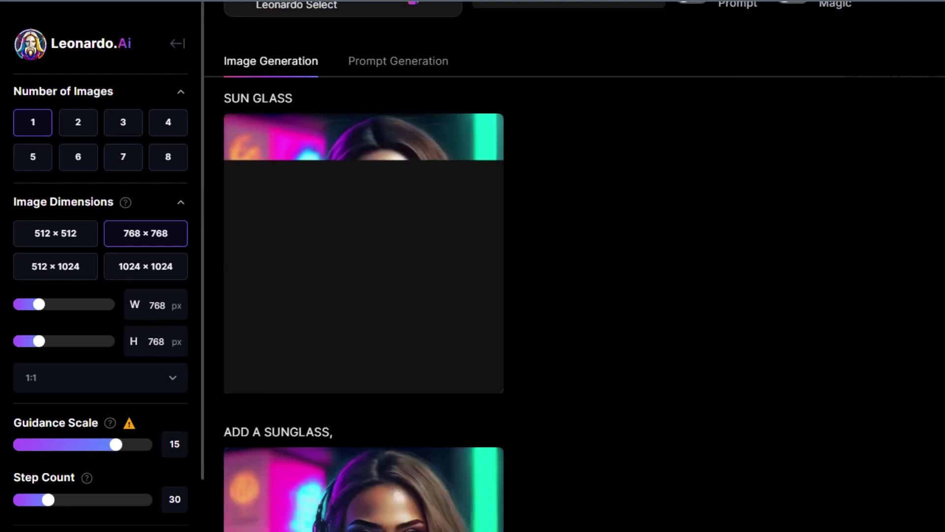
{"action": "scroll", "coordinate": [888, 317], "scroll_direction": "up", "scroll_amount": 3}
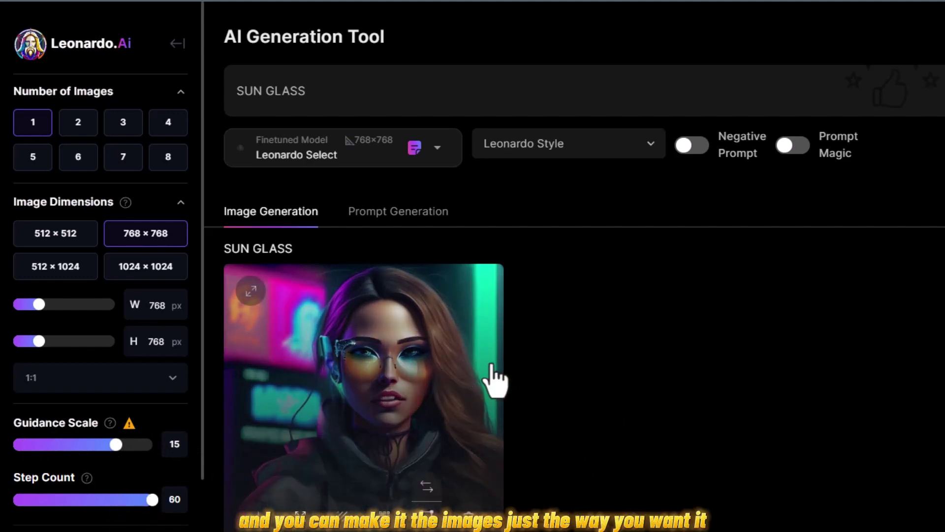
{"action": "scroll", "coordinate": [495, 382], "scroll_direction": "down", "scroll_amount": 15}
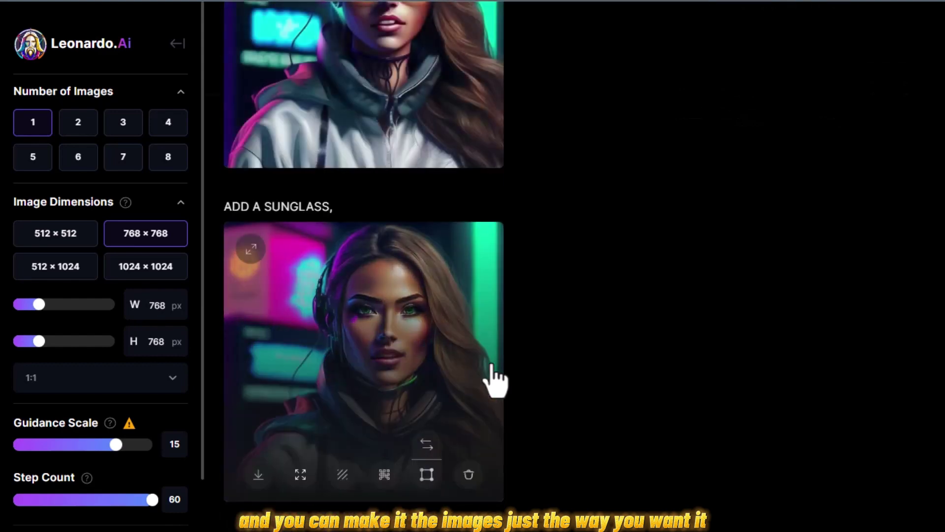
{"action": "scroll", "coordinate": [495, 382], "scroll_direction": "up", "scroll_amount": 10}
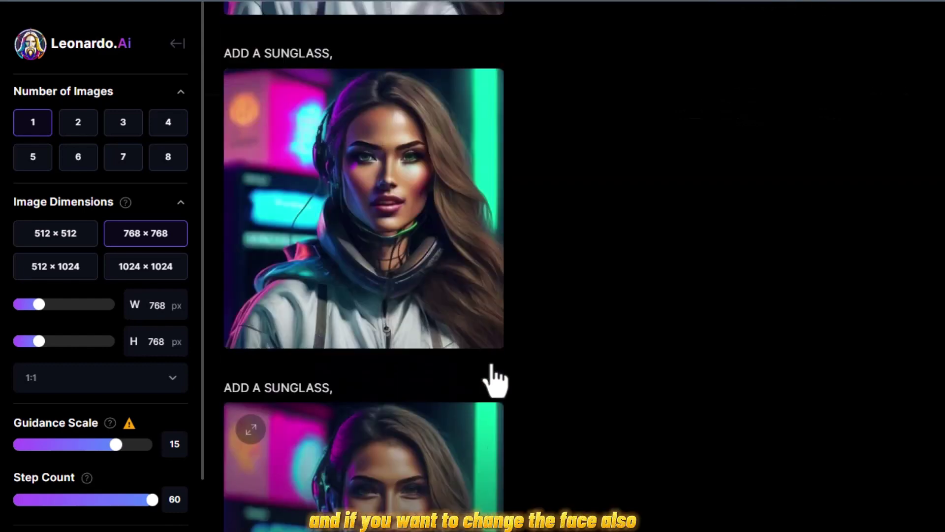
{"action": "scroll", "coordinate": [530, 181], "scroll_direction": "up", "scroll_amount": 2}
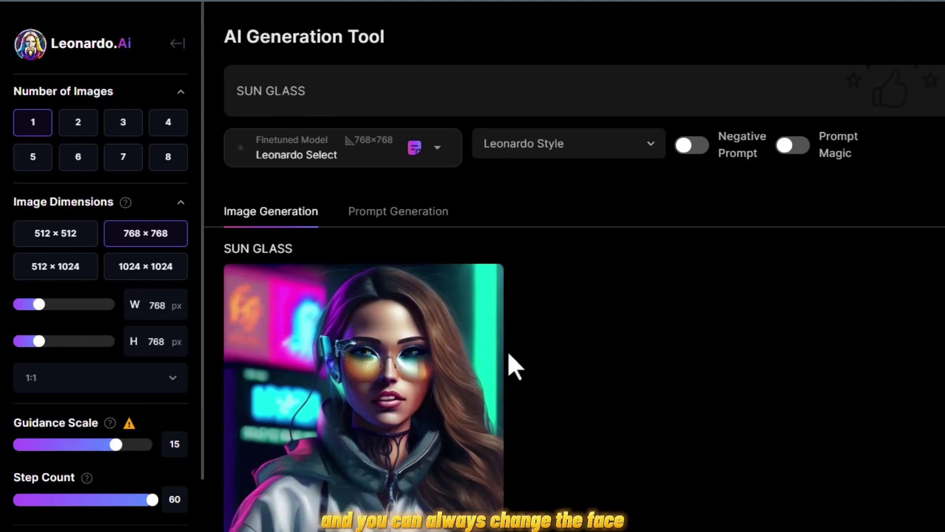
{"action": "mouse_move", "coordinate": [390, 415]}
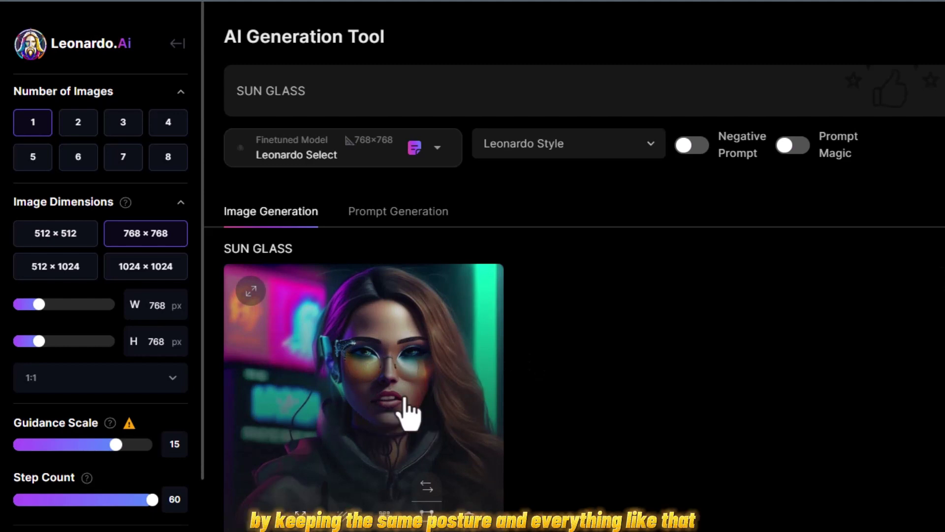
Generate four prompt ideas from the basic idea "Futuristic looking sports car" with the Prompt Generation tool
{"action": "left_click", "coordinate": [393, 224]}
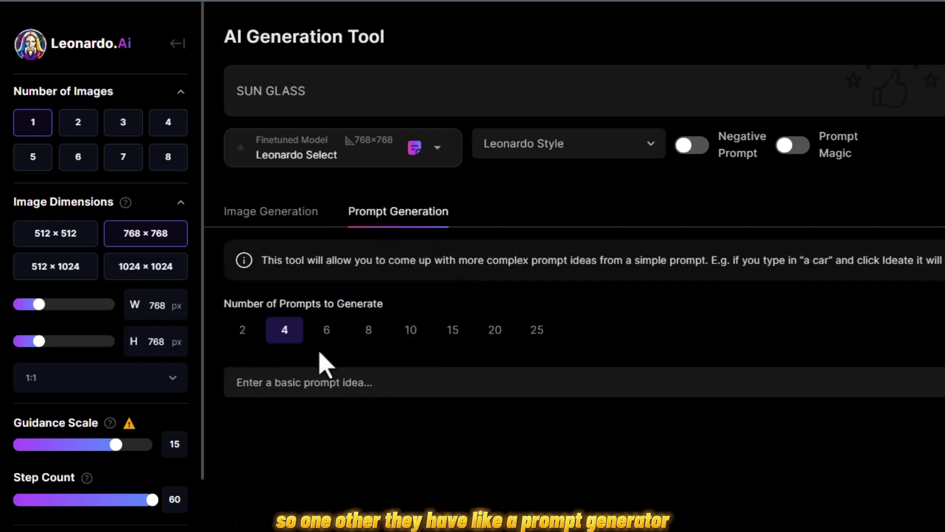
{"action": "left_click", "coordinate": [317, 389]}
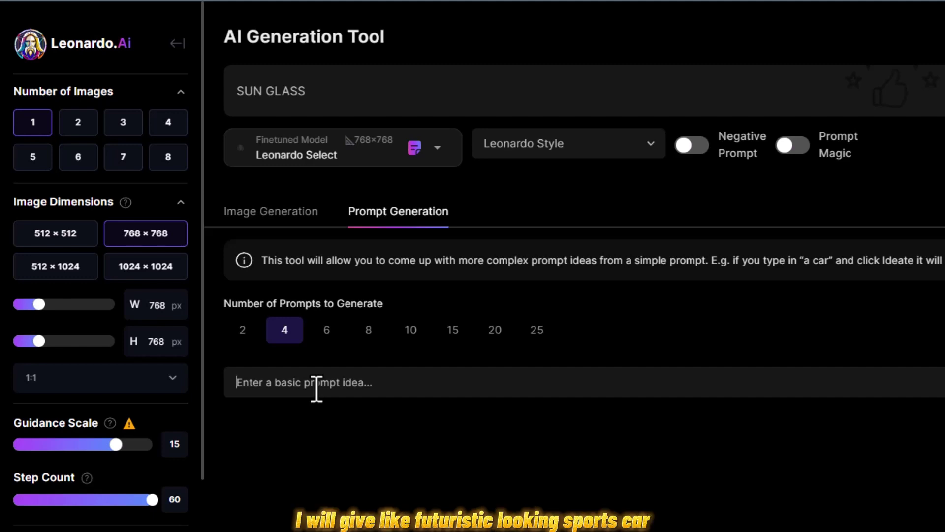
{"action": "type", "text": "Futuristic looking sports car"}
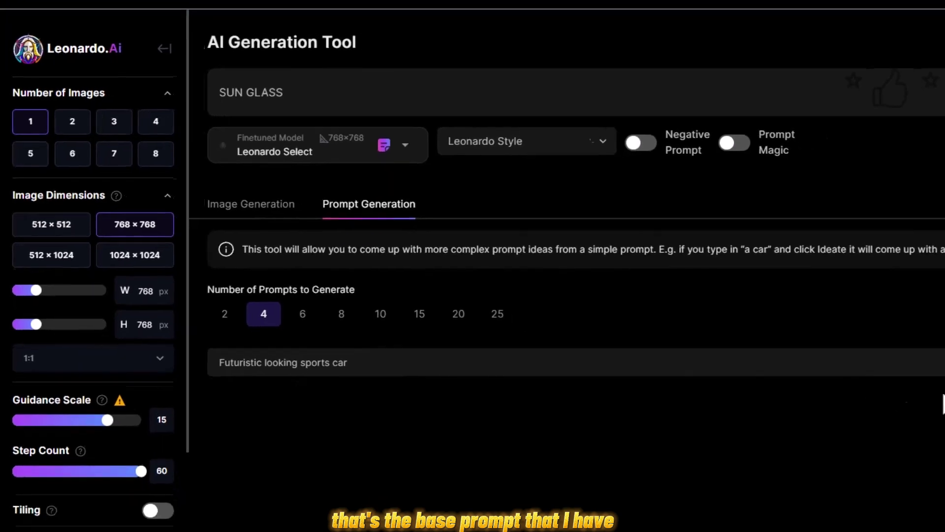
{"action": "left_click", "coordinate": [877, 293]}
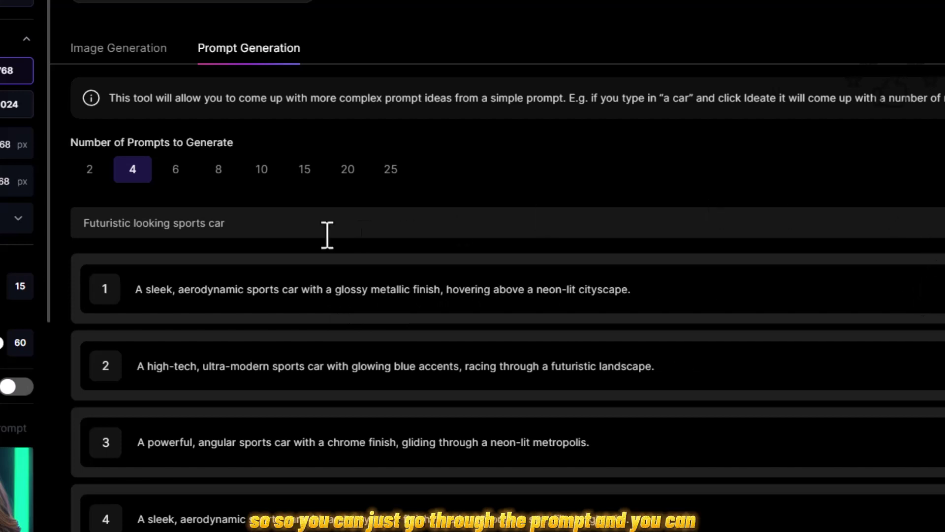
Generate an image from the first prompt idea, the sleek, aerodynamic sports car with a glossy metallic finish hovering above a neon-lit cityscape
{"action": "scroll", "coordinate": [591, 248], "scroll_direction": "down", "scroll_amount": 1}
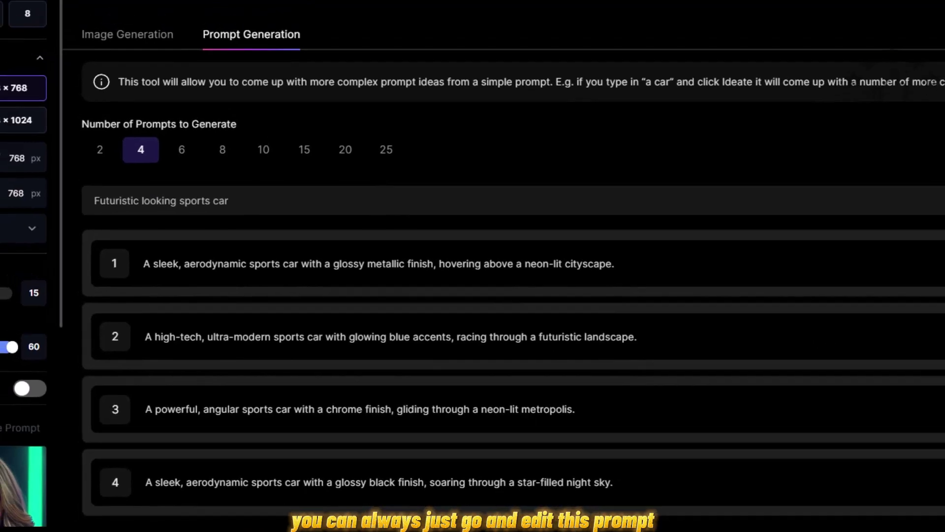
{"action": "left_click", "coordinate": [898, 314]}
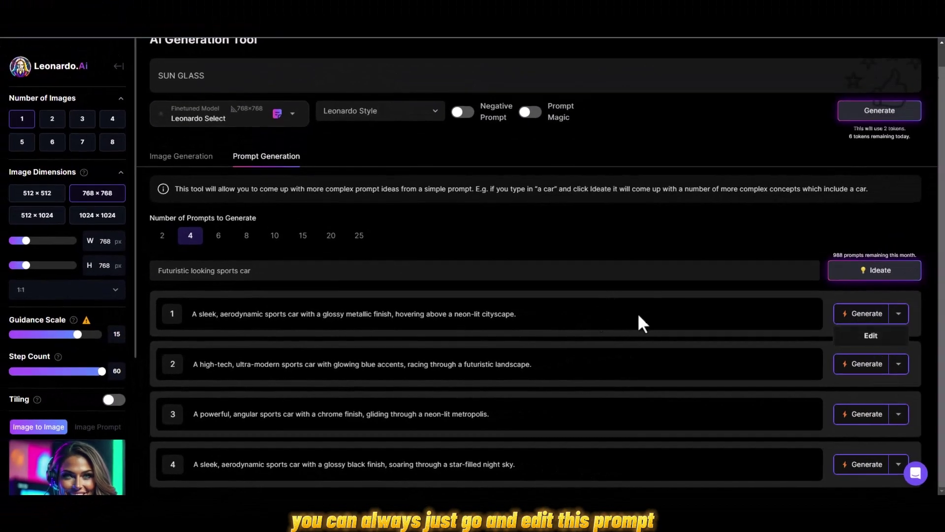
{"action": "left_click", "coordinate": [850, 317]}
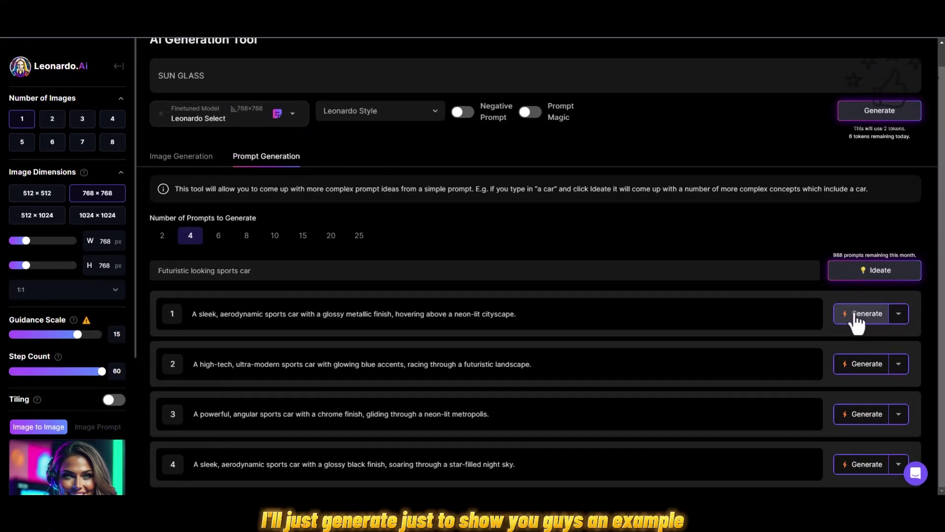
{"action": "left_click", "coordinate": [856, 318]}
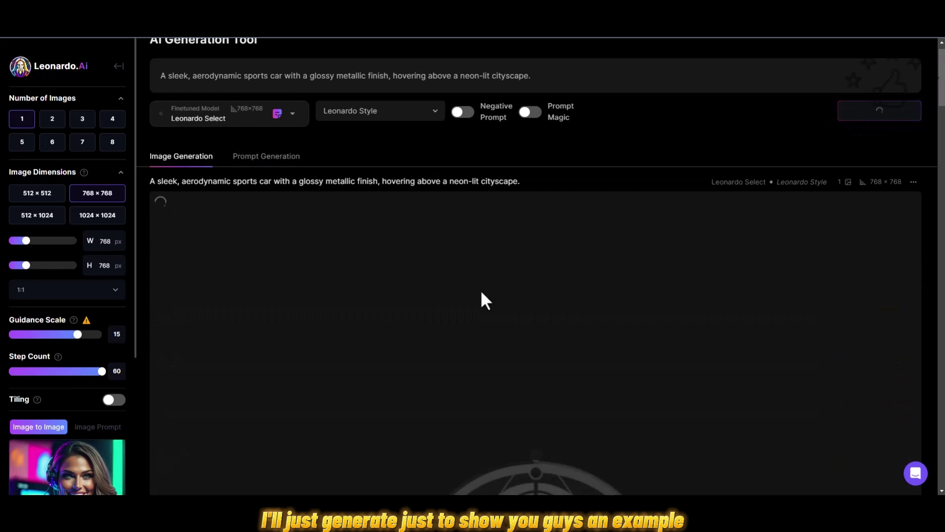